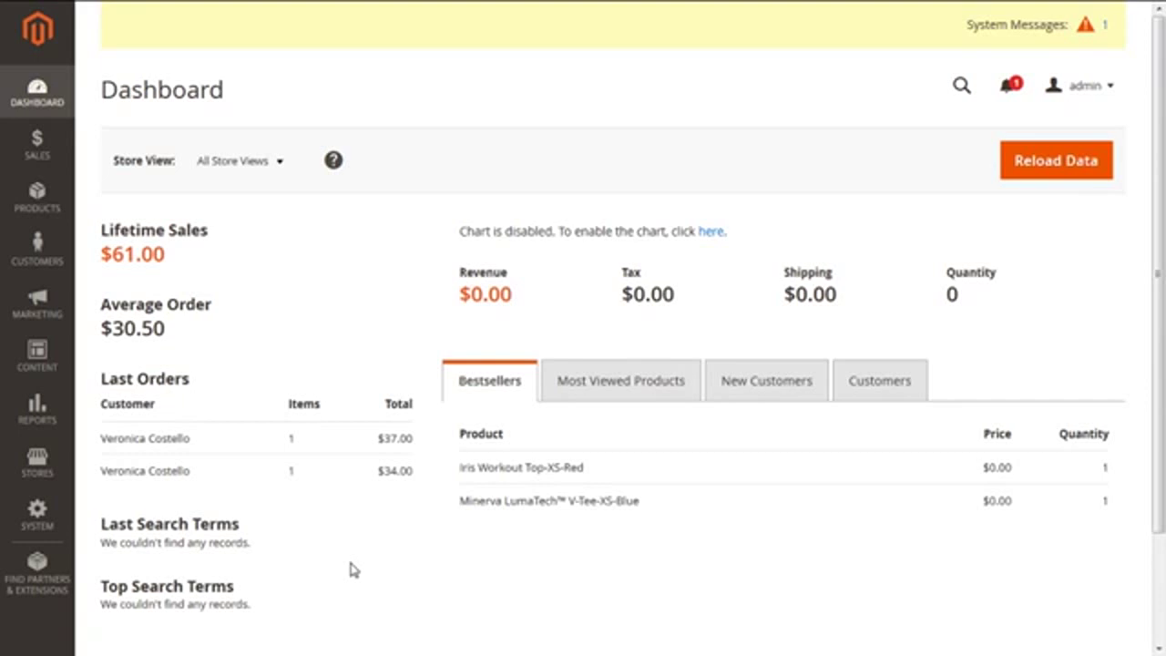
- Open the Currency Setup page in the General group of the store configuration
left_click(34, 465)
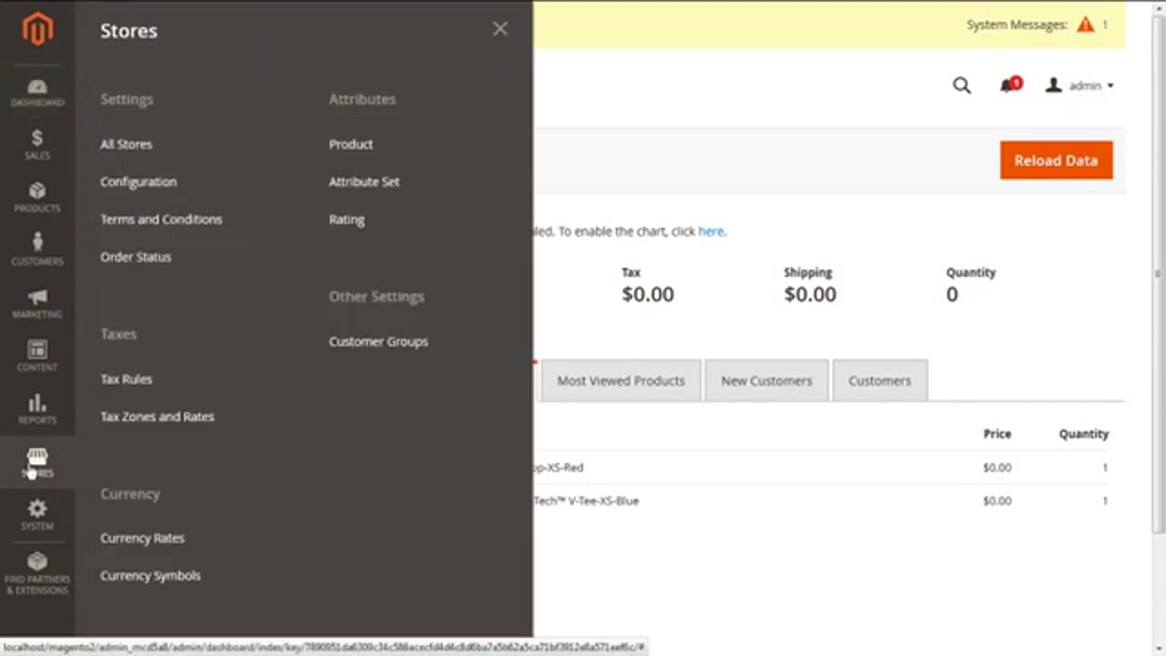
left_click(222, 183)
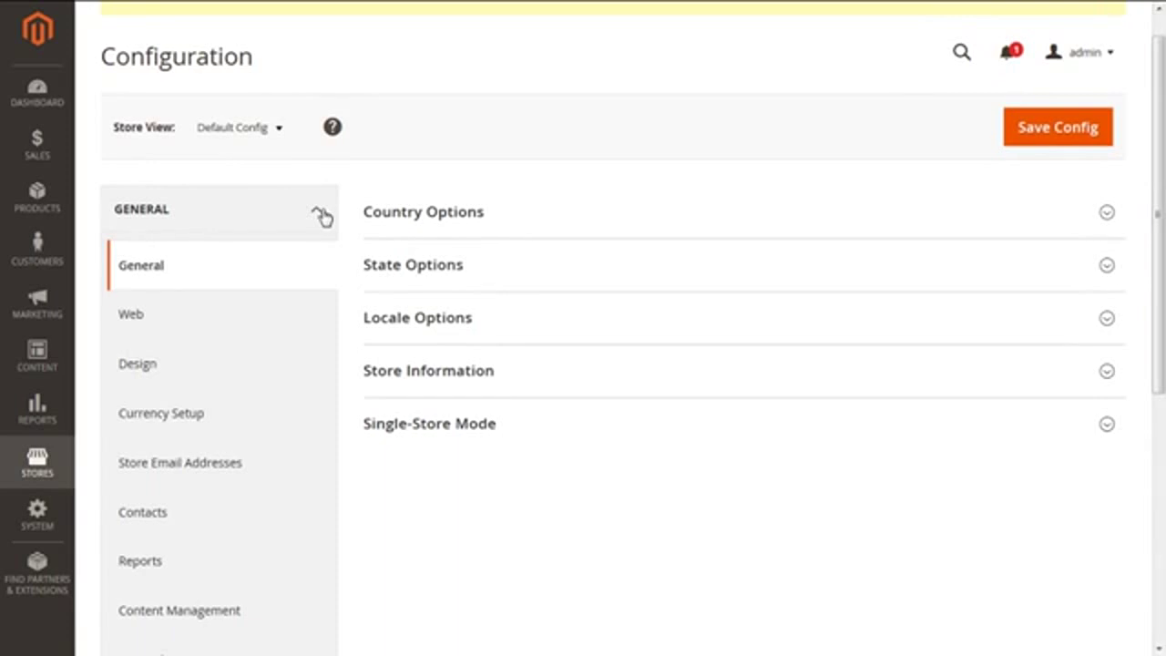
left_click(321, 214)
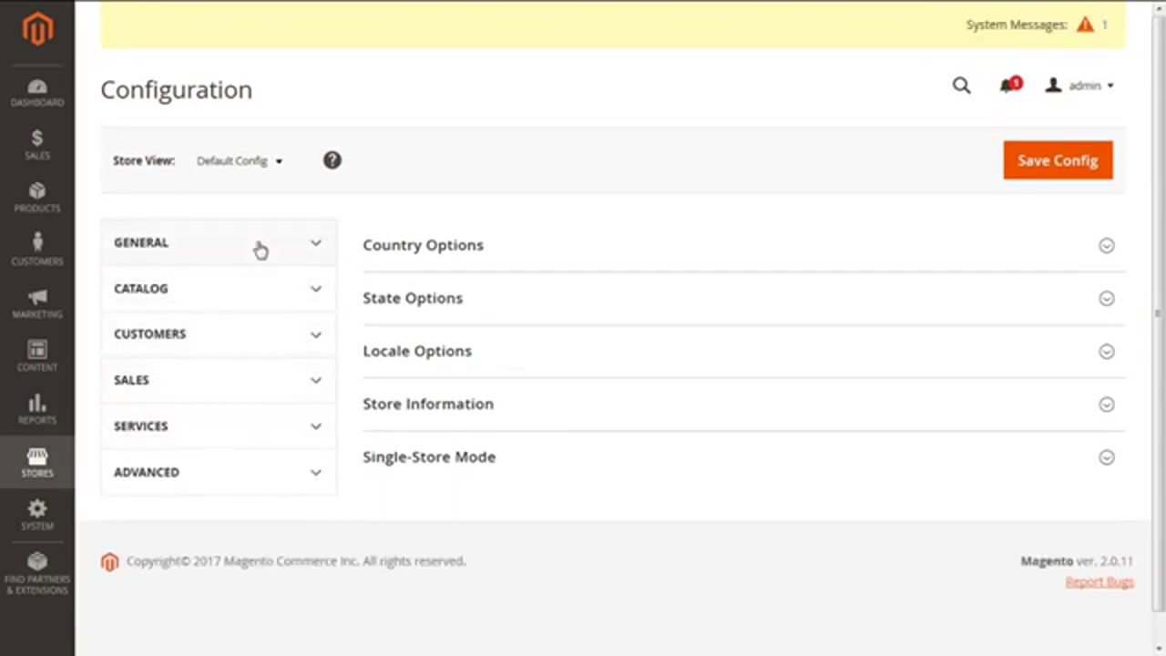
left_click(211, 259)
left_click_drag(1158, 187, 1158, 301)
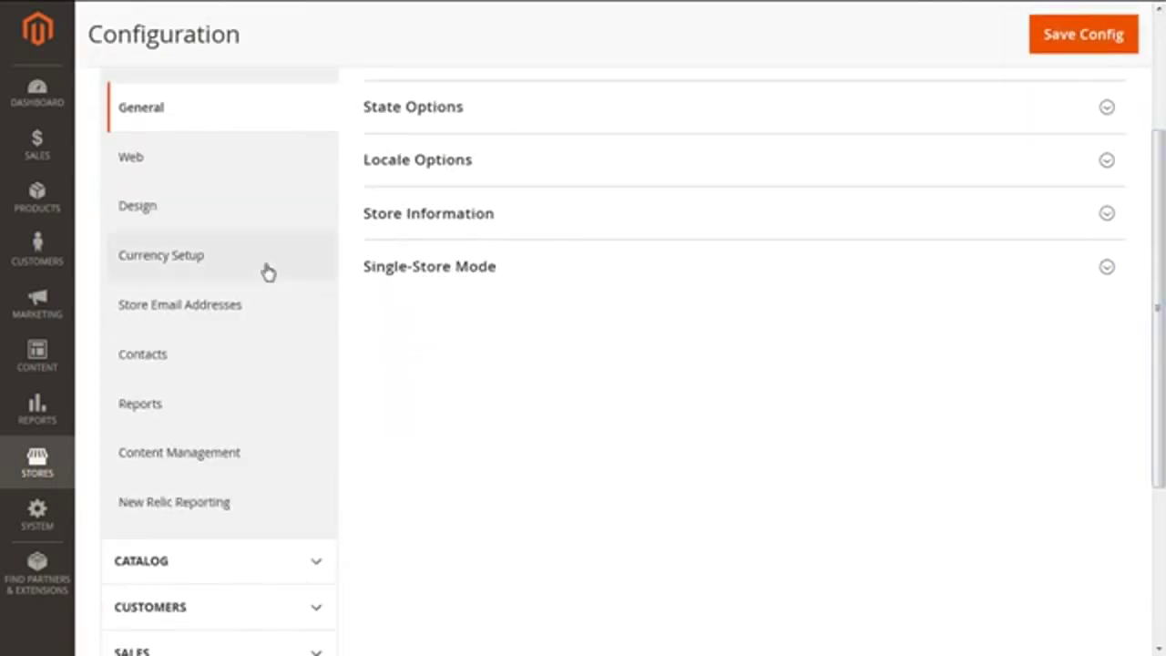
left_click(203, 261)
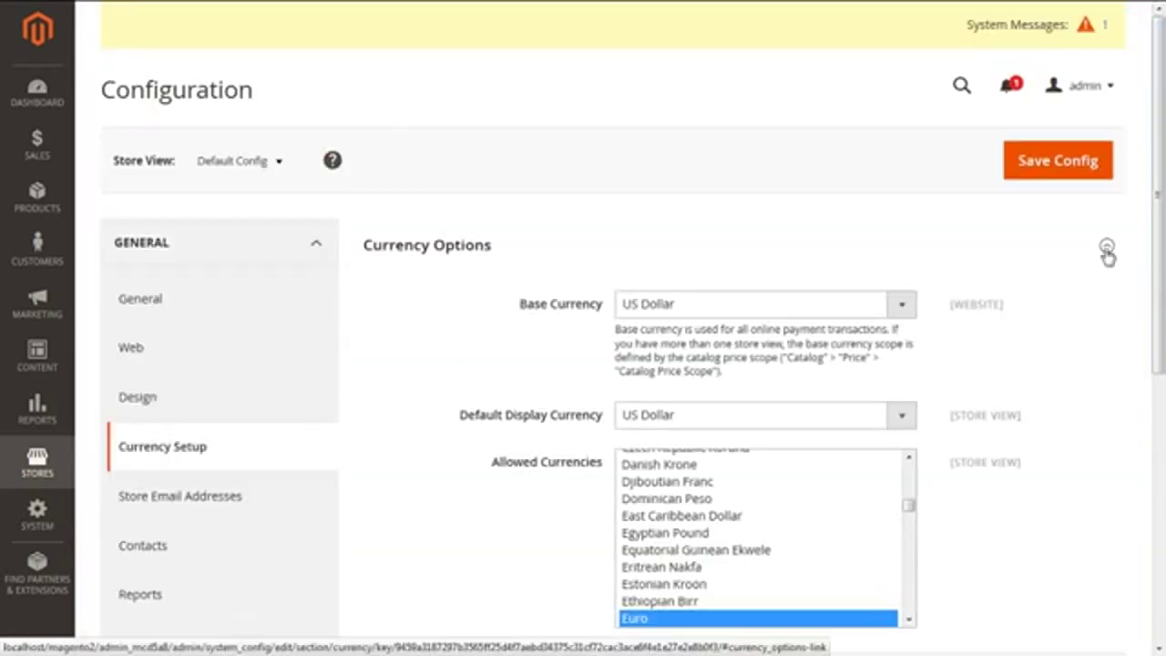
- Expand Currency Options and examine the Base Currency, Default Display Currency and Allowed Currencies settings
left_click(1107, 247)
scroll(1162, 244, "down", 1)
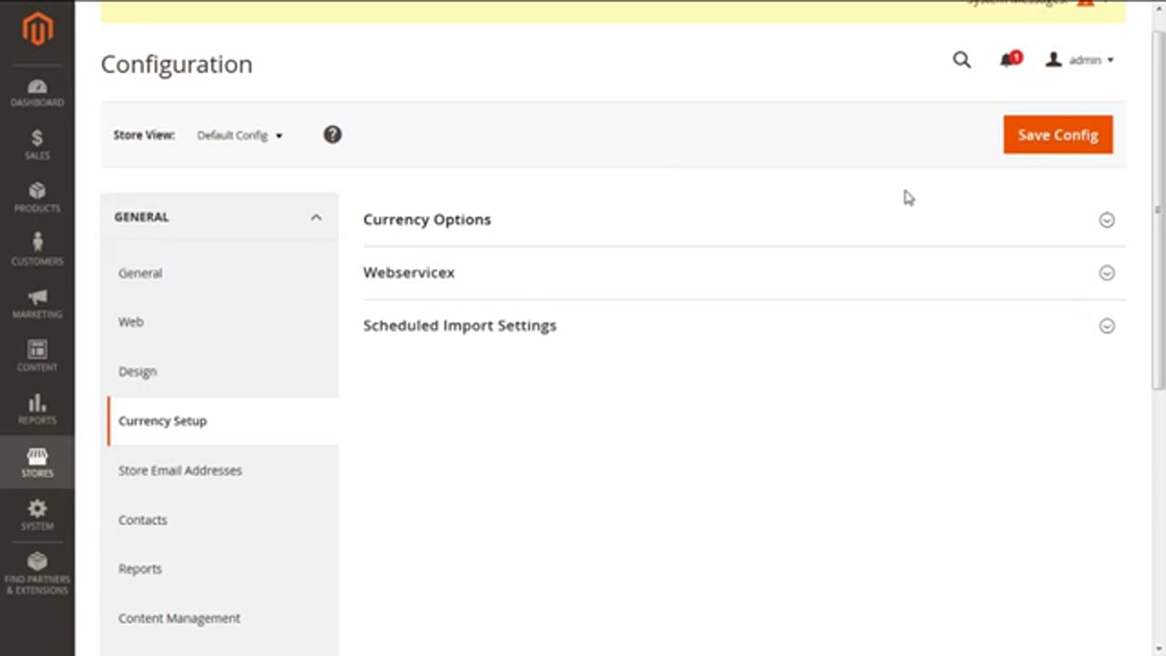
left_click(1113, 229)
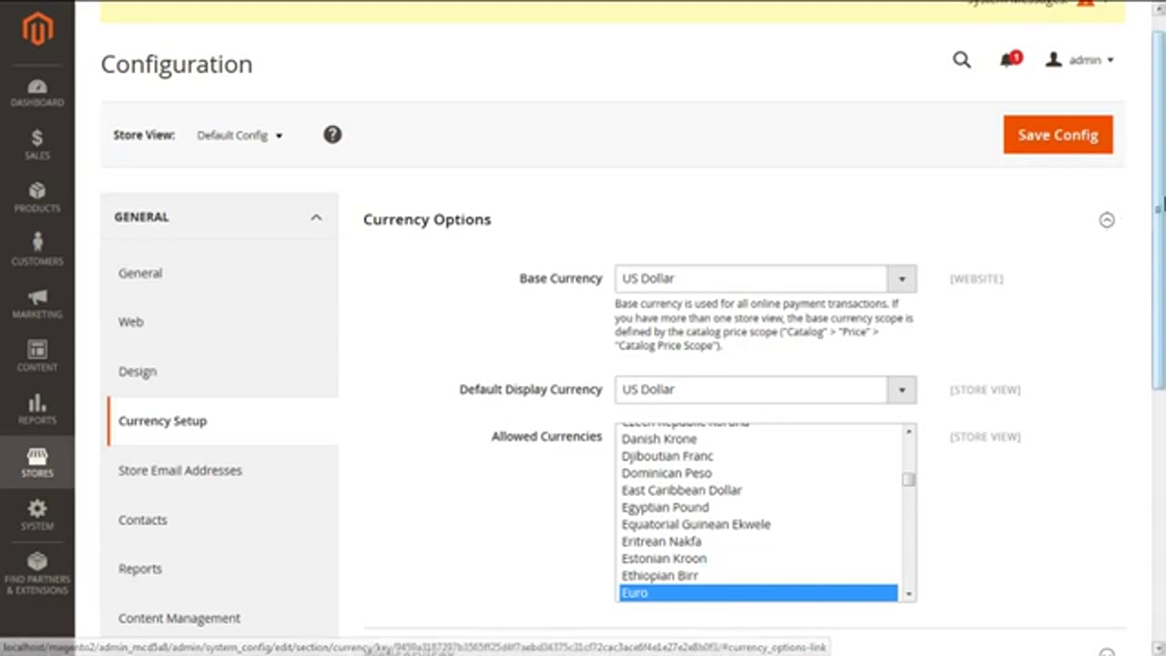
scroll(610, 248, "down", 1)
left_click_drag(603, 197, 520, 197)
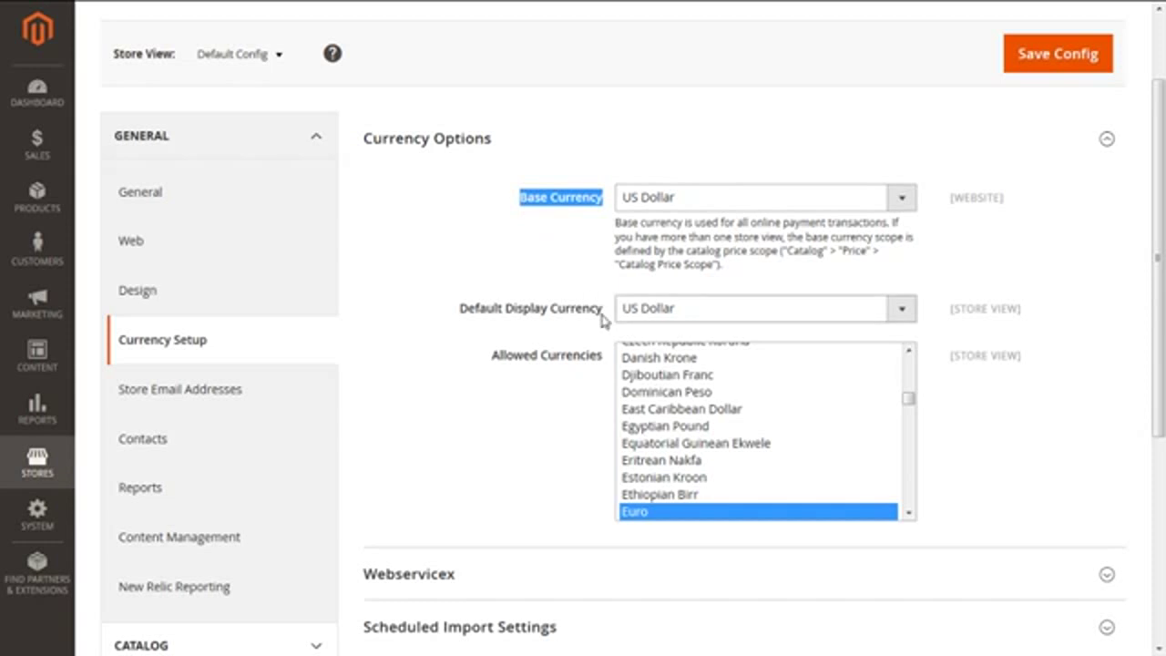
left_click_drag(601, 314, 417, 318)
left_click_drag(608, 364, 491, 362)
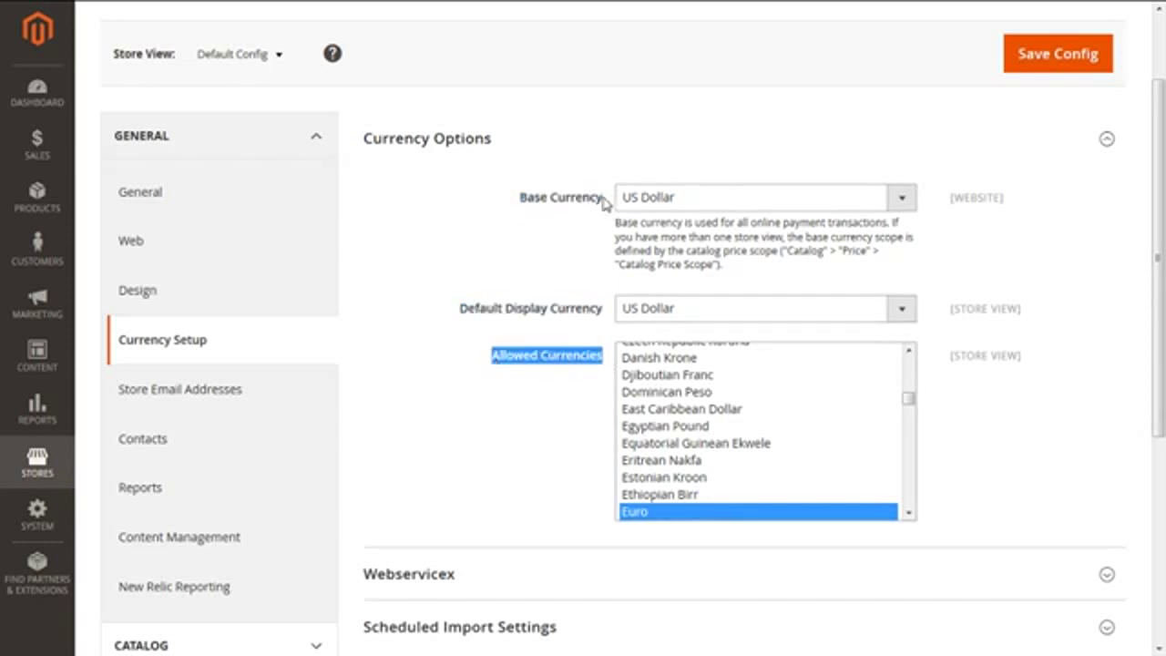
- Set the Base Currency to US Dollar
left_click_drag(603, 197, 516, 206)
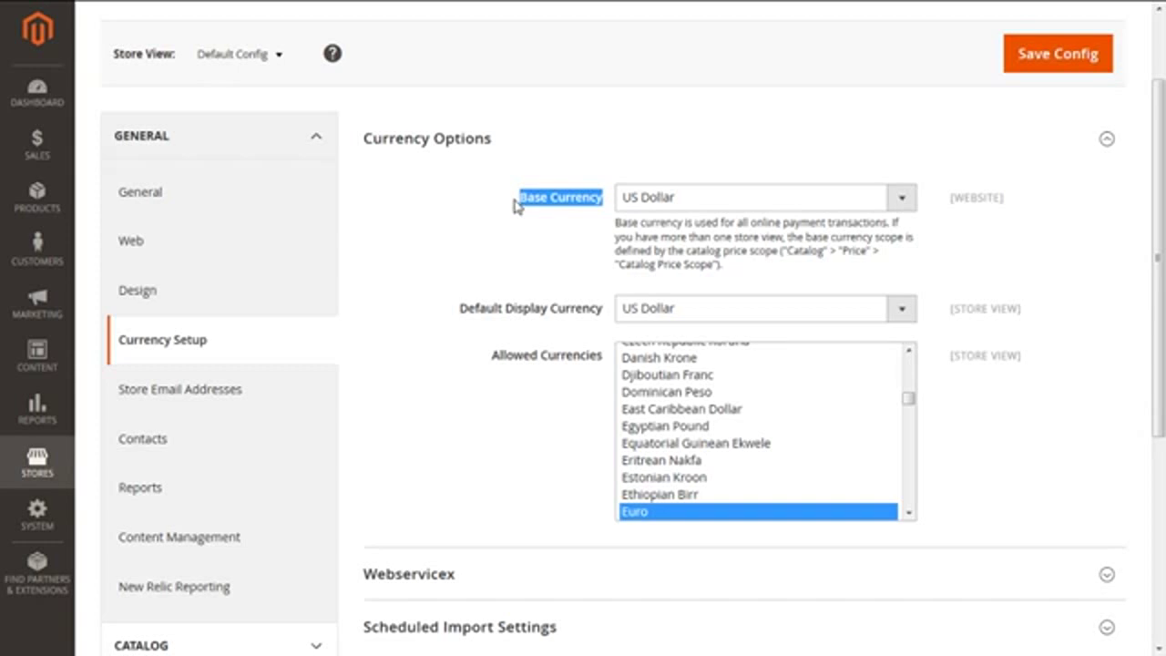
left_click(761, 197)
left_click(653, 328)
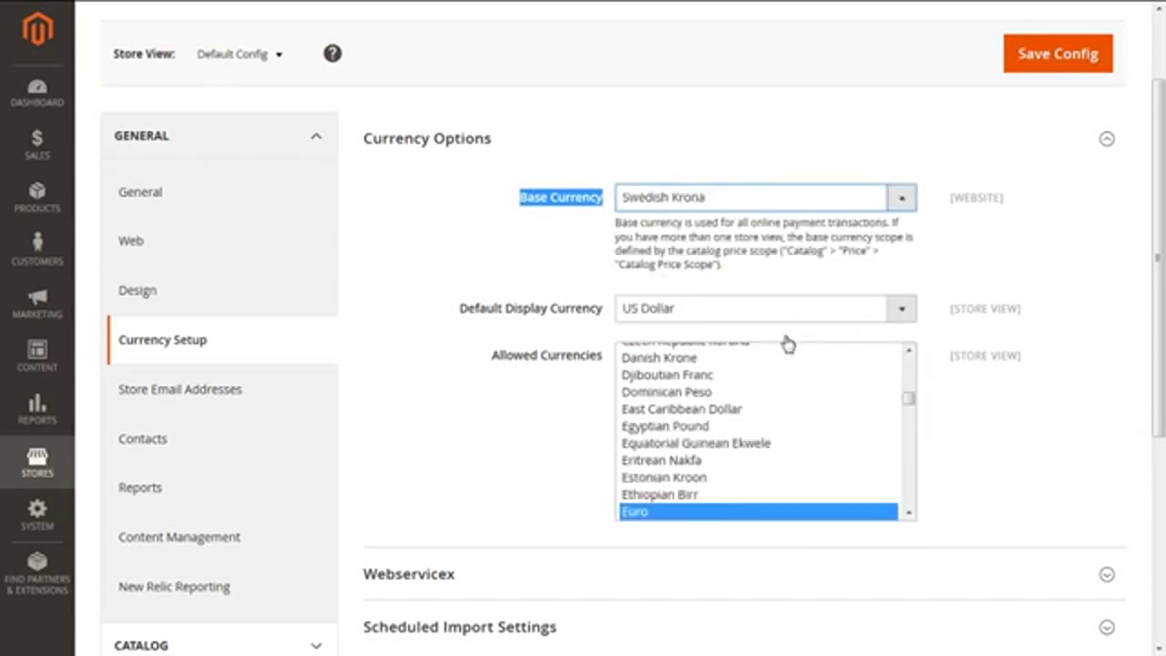
left_click(901, 197)
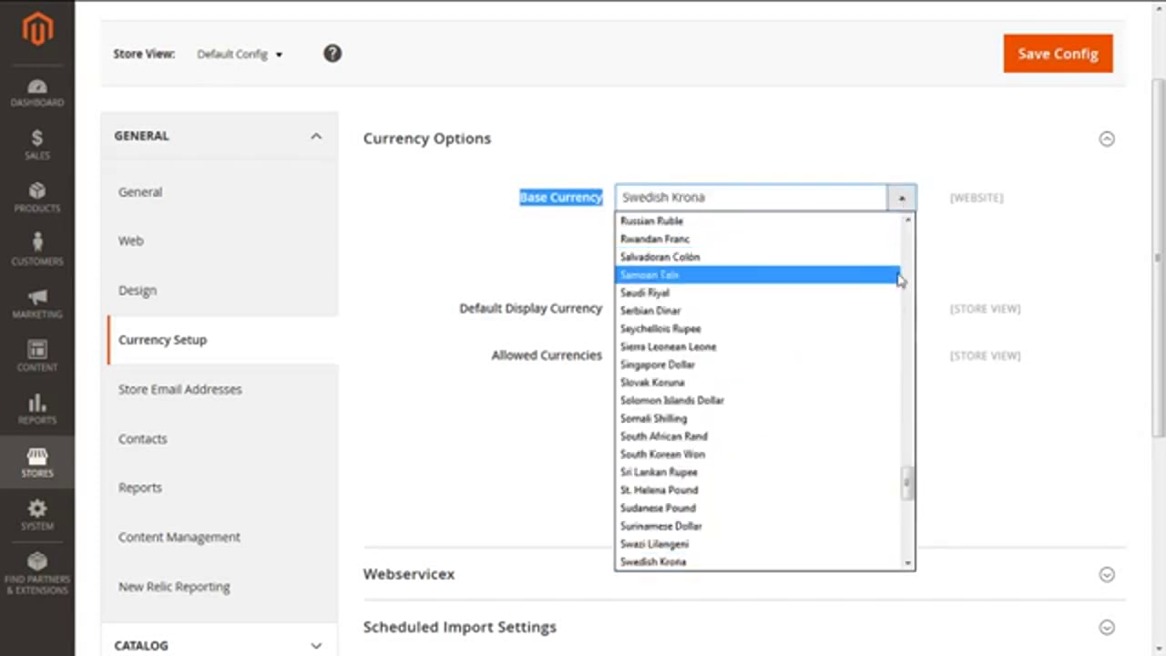
scroll(904, 279, "up", 20)
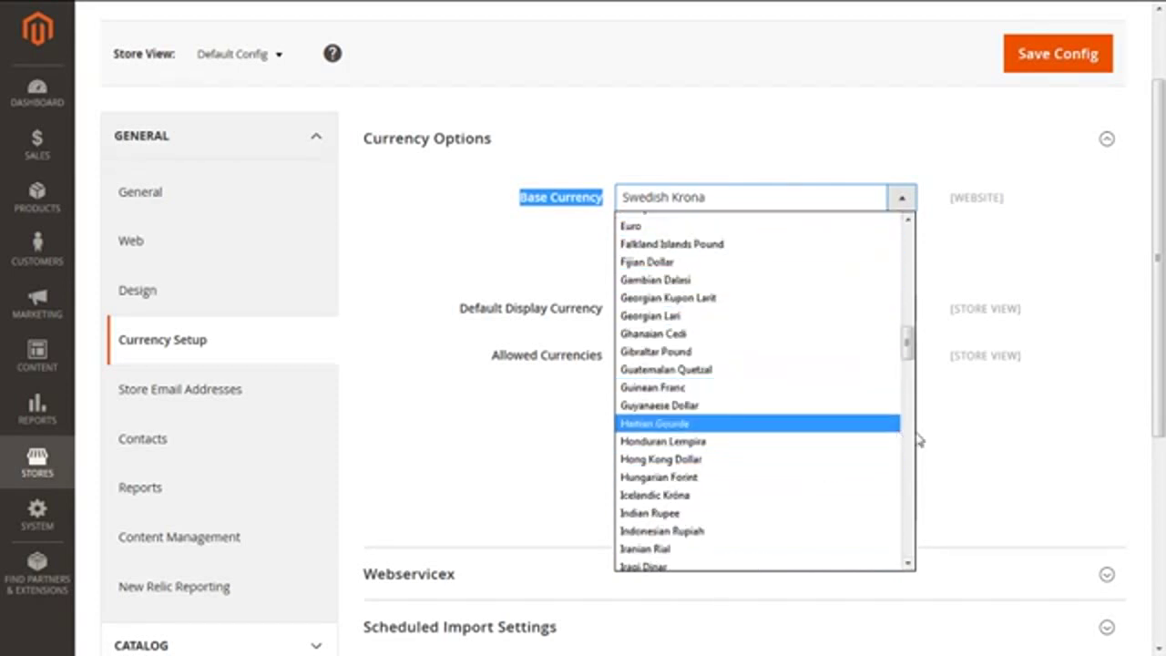
scroll(906, 437, "down", 13)
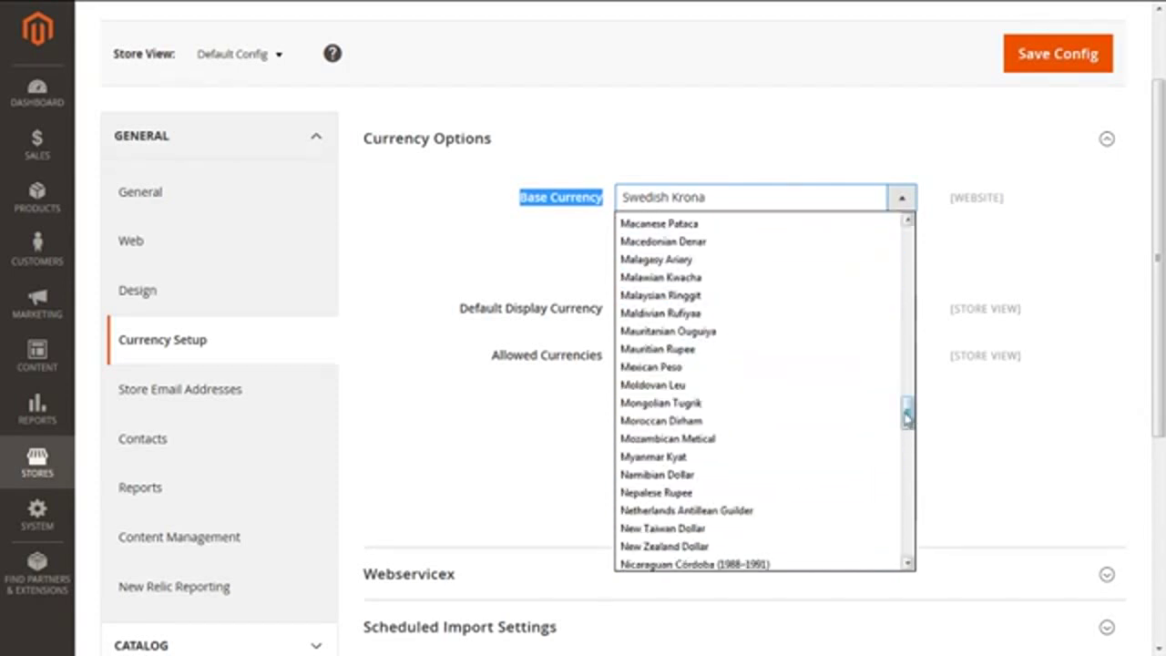
scroll(906, 437, "down", 15)
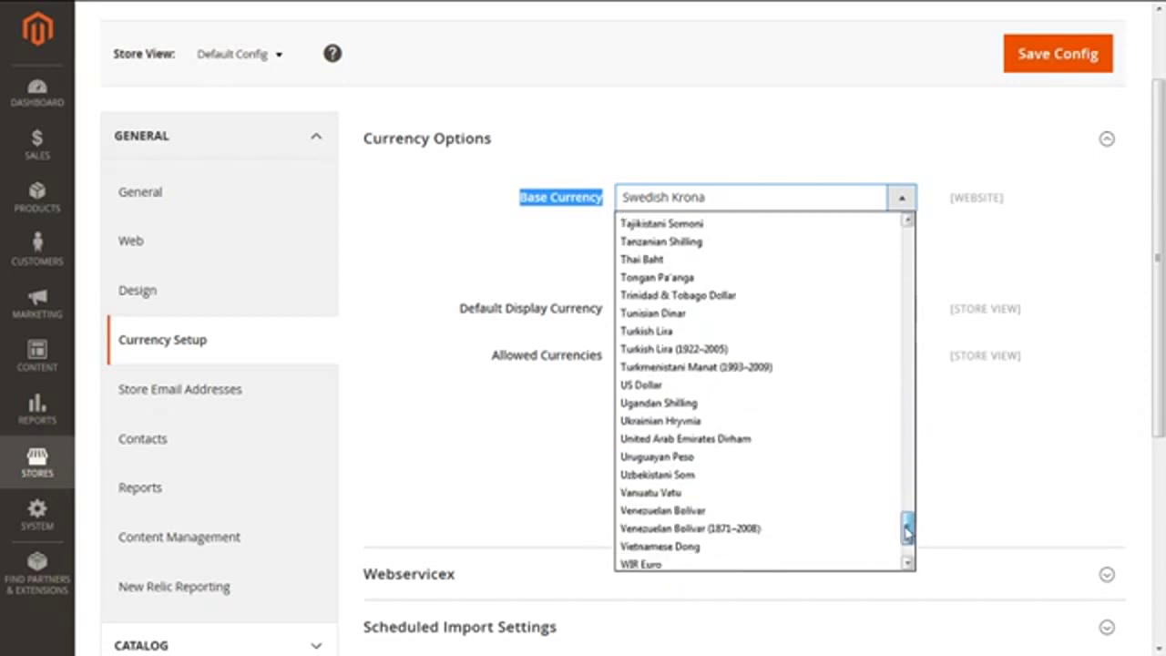
left_click(633, 384)
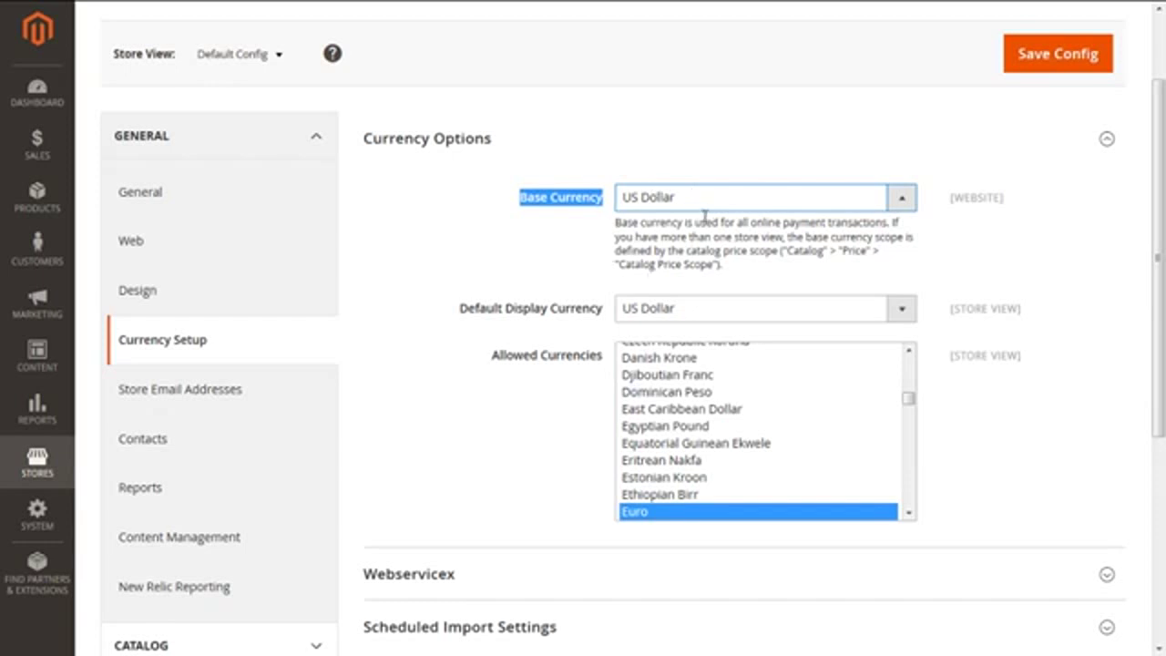
- Check the currency choices offered for Default Display Currency
left_click_drag(608, 309, 463, 318)
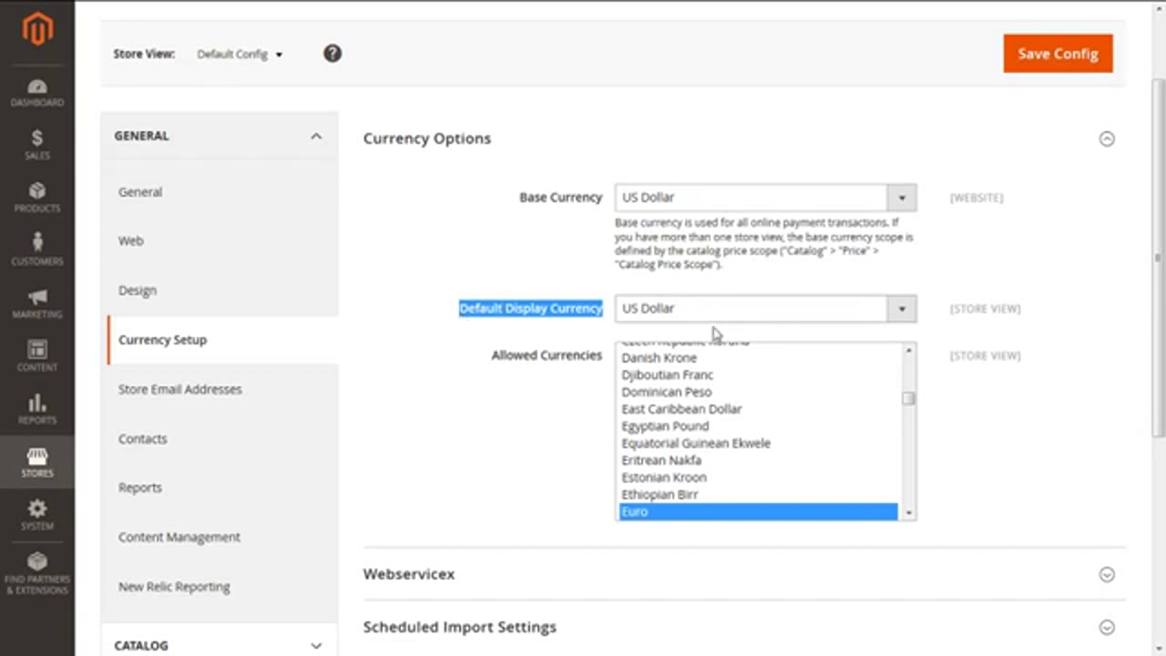
left_click(903, 310)
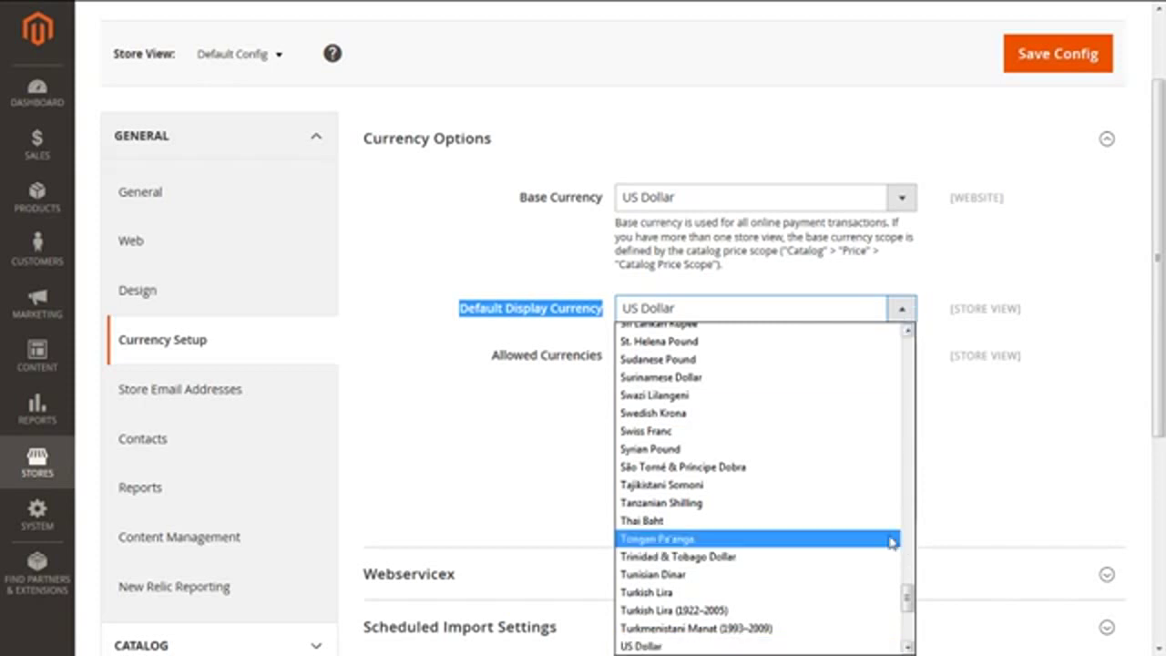
left_click(897, 311)
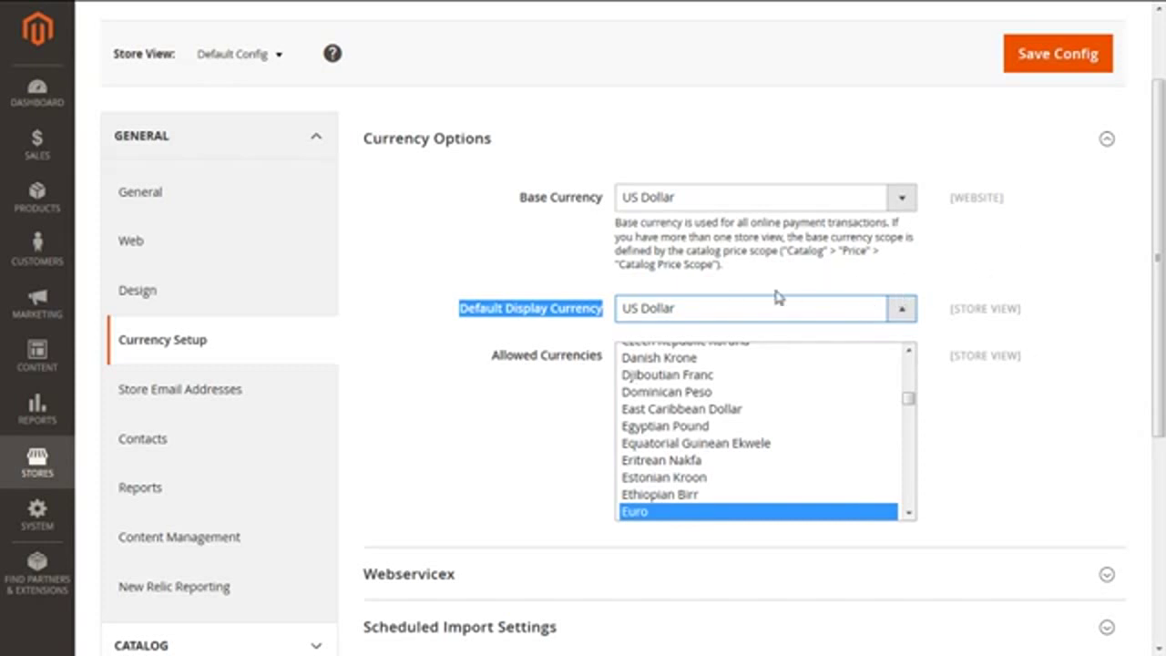
- Select British Pound among the Allowed Currencies
scroll(565, 291, "down", 2)
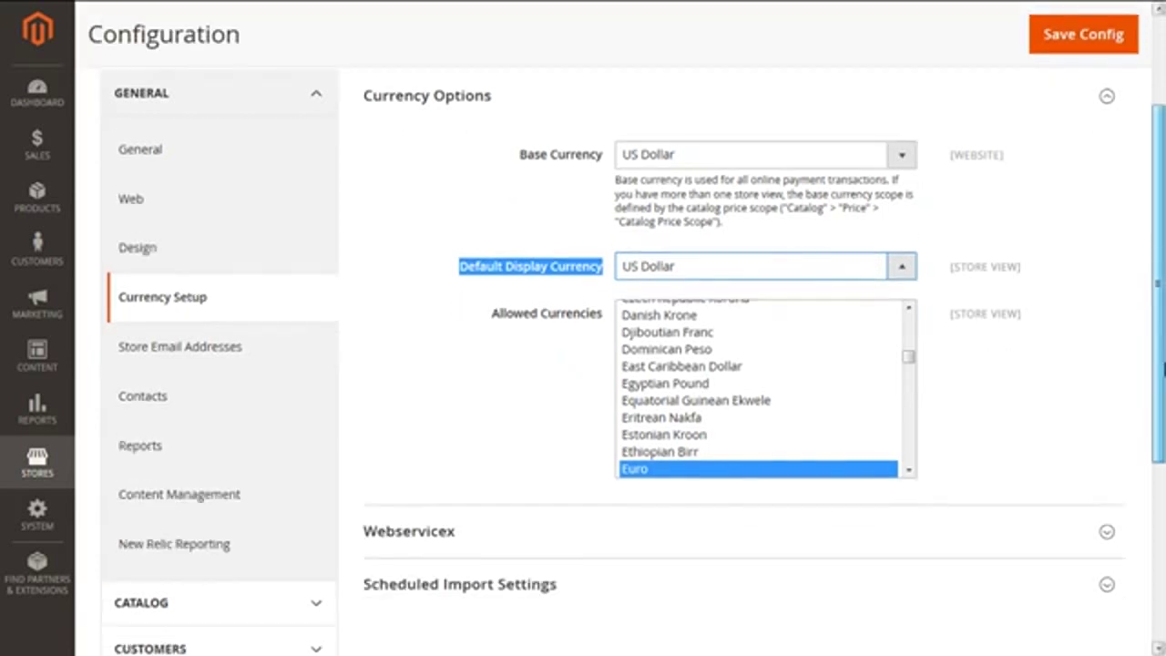
left_click_drag(606, 247, 472, 247)
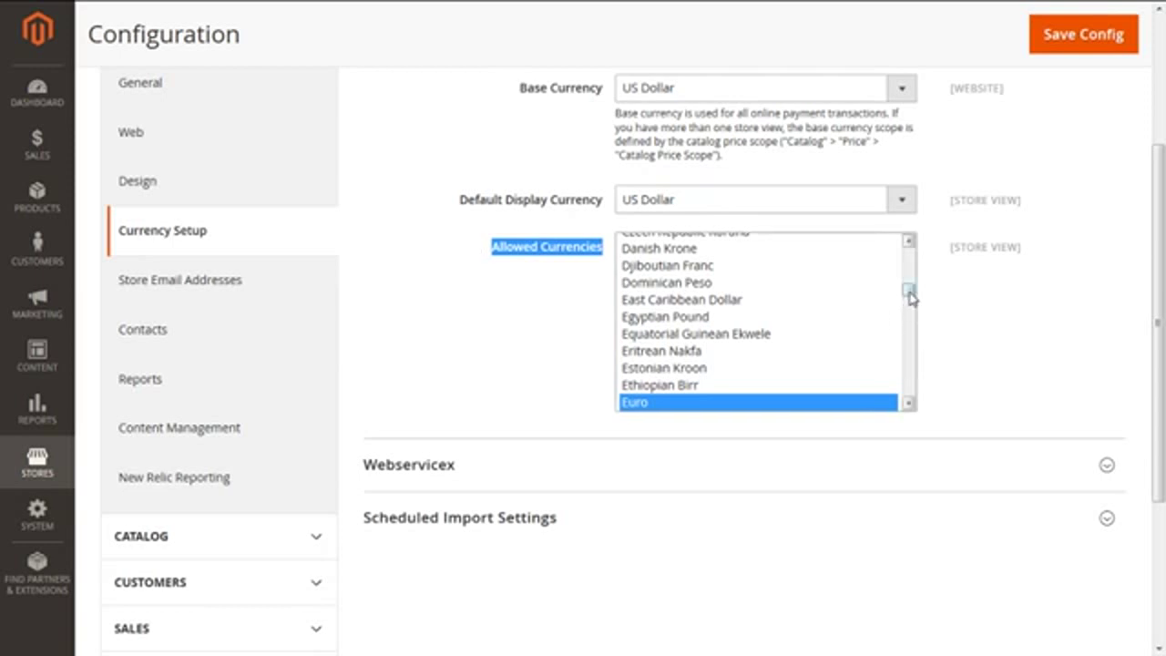
mouse_move(908, 293)
left_mouse_down()
mouse_move(907, 266)
mouse_move(908, 304)
left_mouse_up()
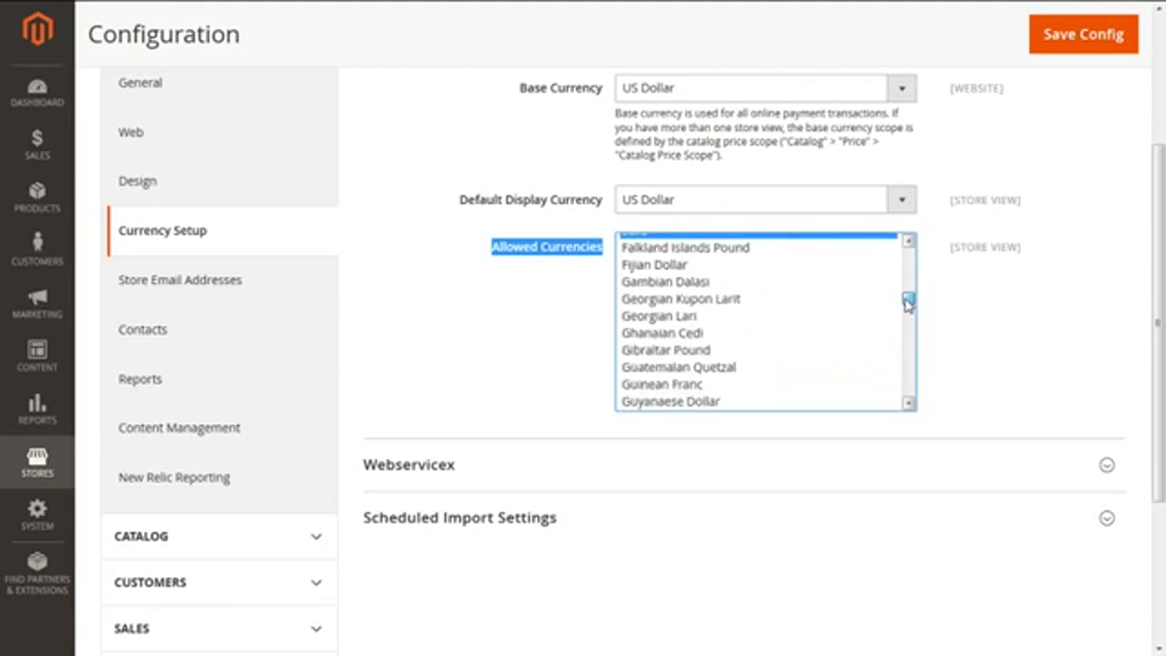
left_click_drag(908, 304, 909, 385)
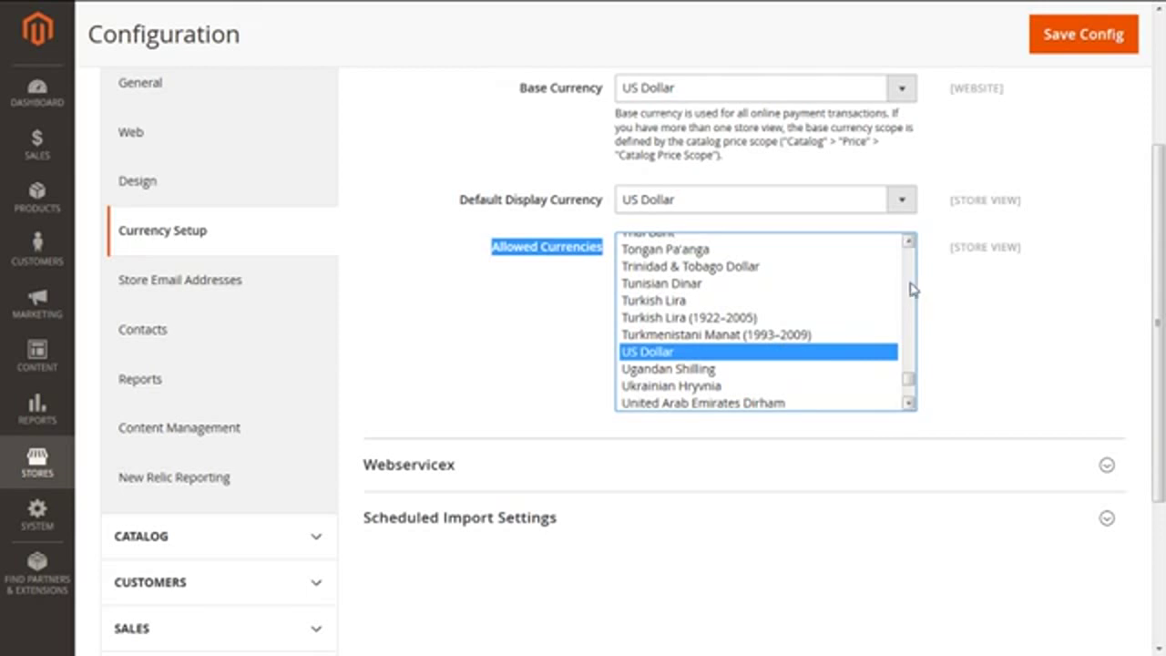
scroll(838, 288, "up", 9)
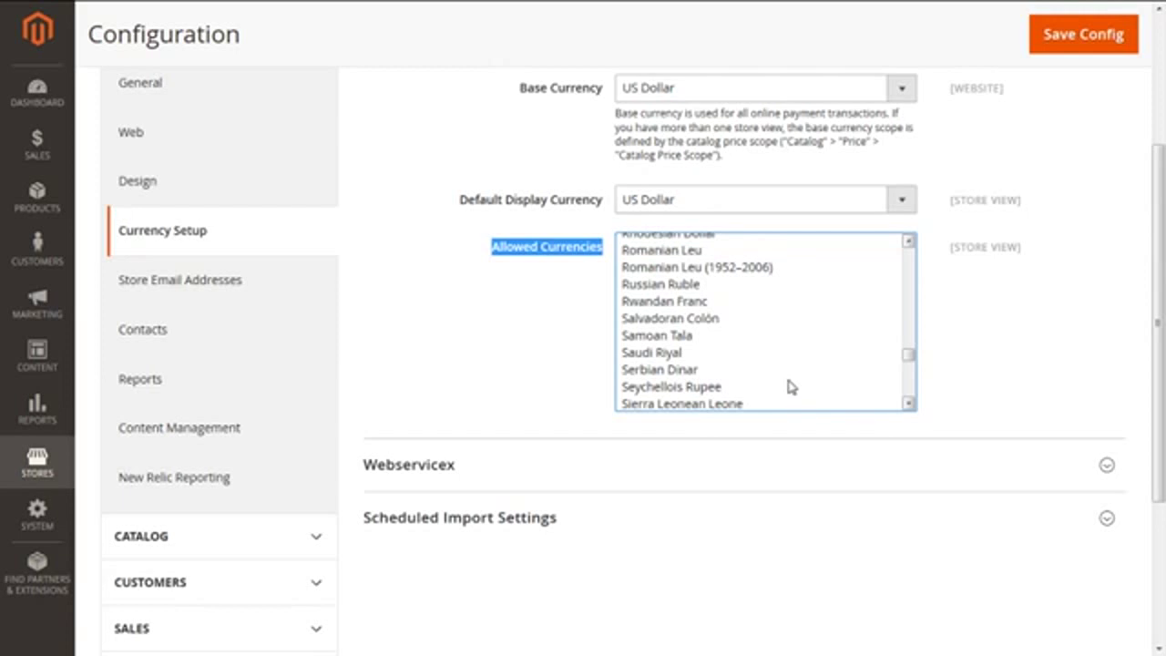
scroll(798, 337, "up", 8)
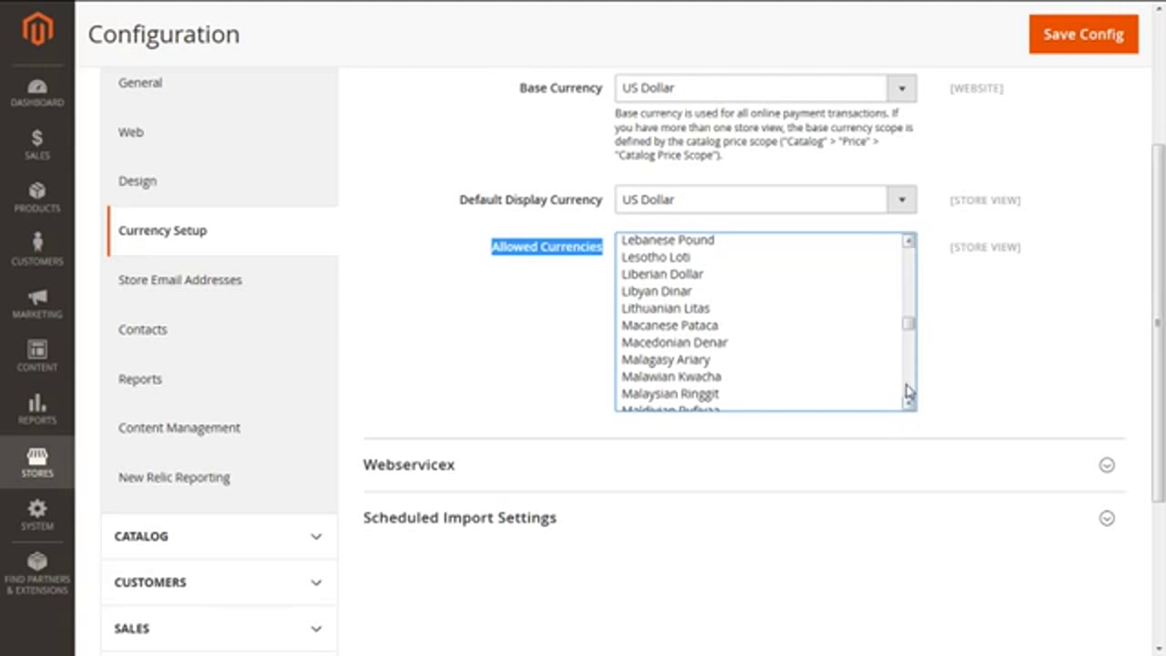
scroll(907, 391, "down", 6)
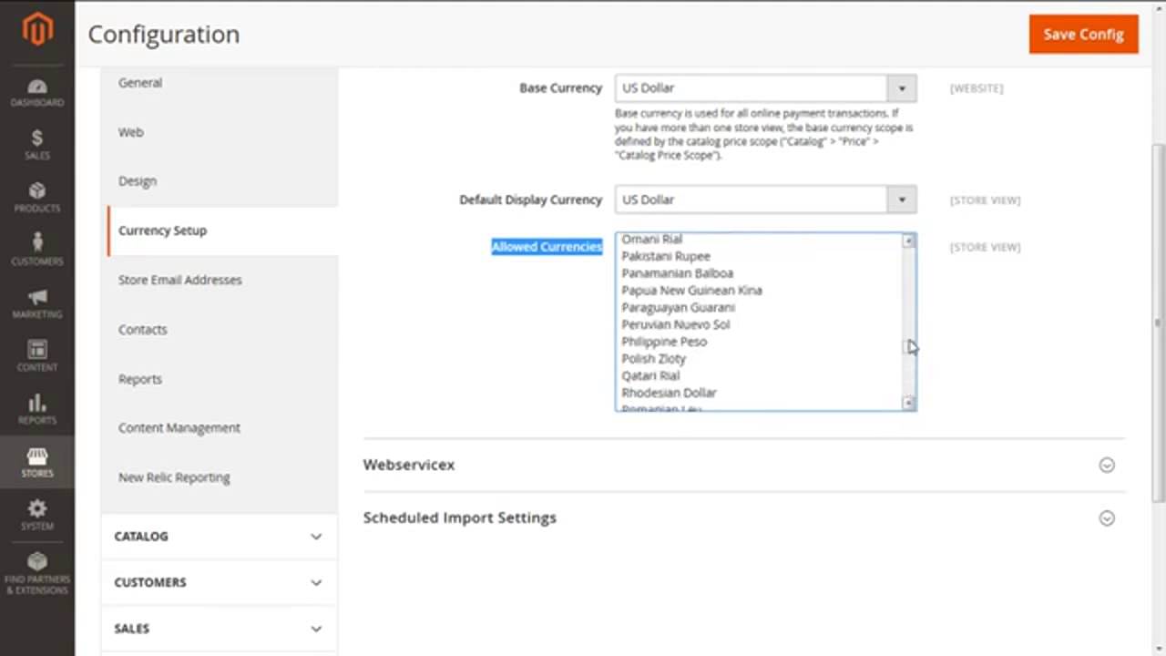
scroll(908, 328, "up", 2)
scroll(907, 310, "up", 8)
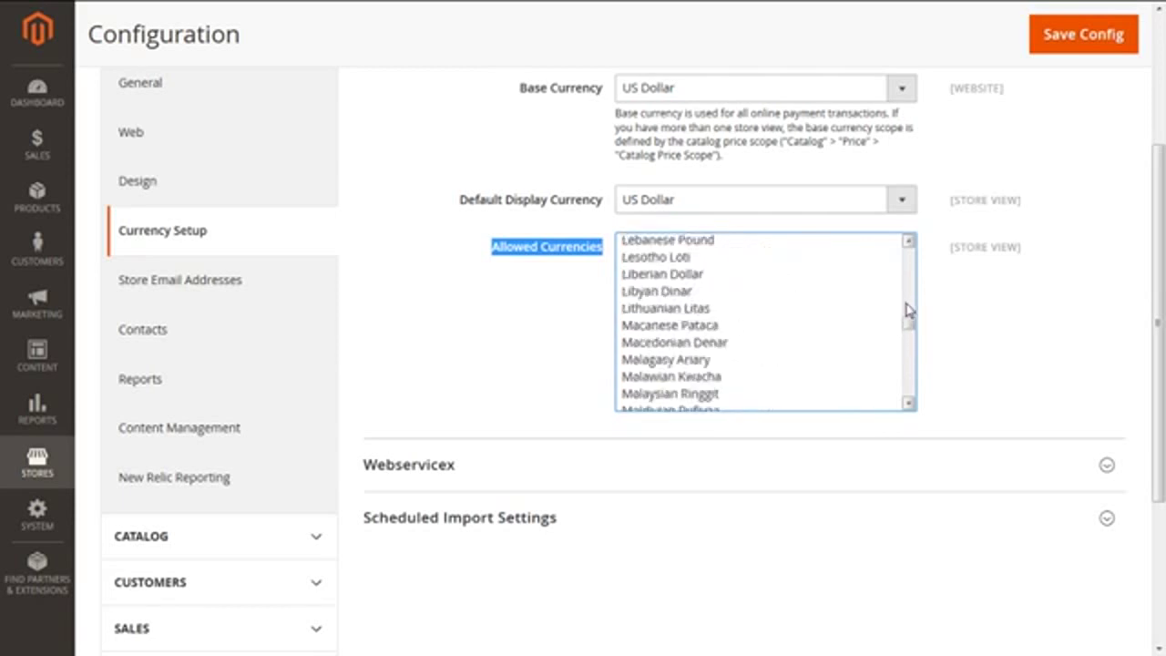
left_click_drag(908, 315, 910, 291)
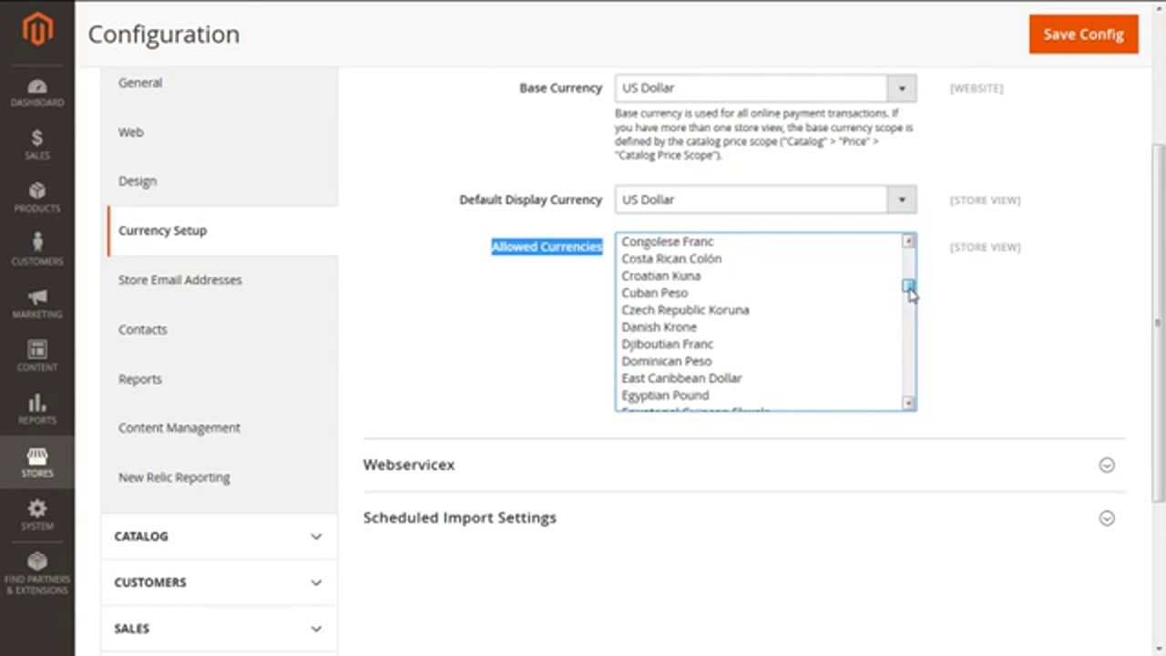
left_click_drag(910, 292, 911, 270)
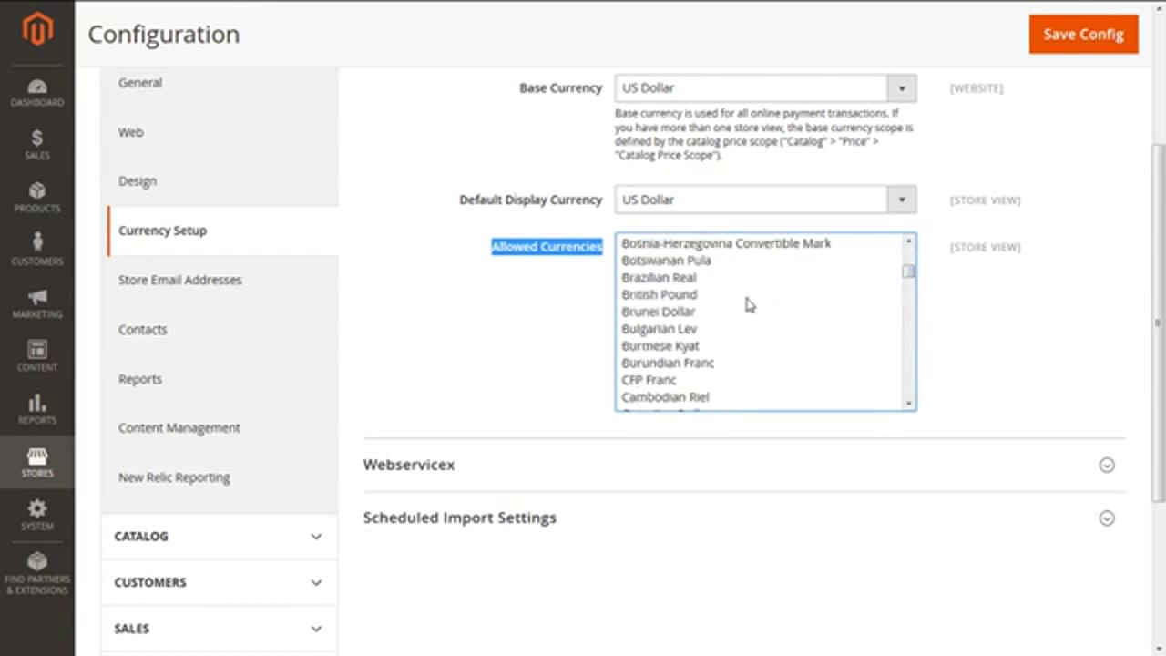
left_click(689, 305)
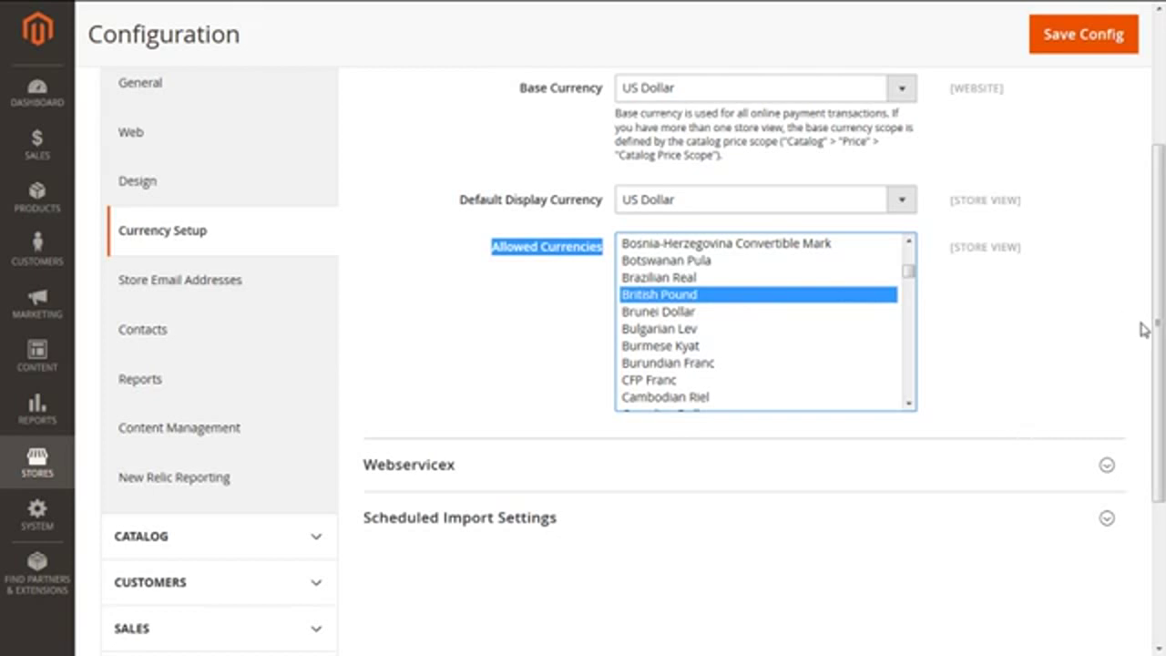
- Open the Catalog settings page in the Catalog group of the configuration
left_click_drag(1158, 330, 1162, 355)
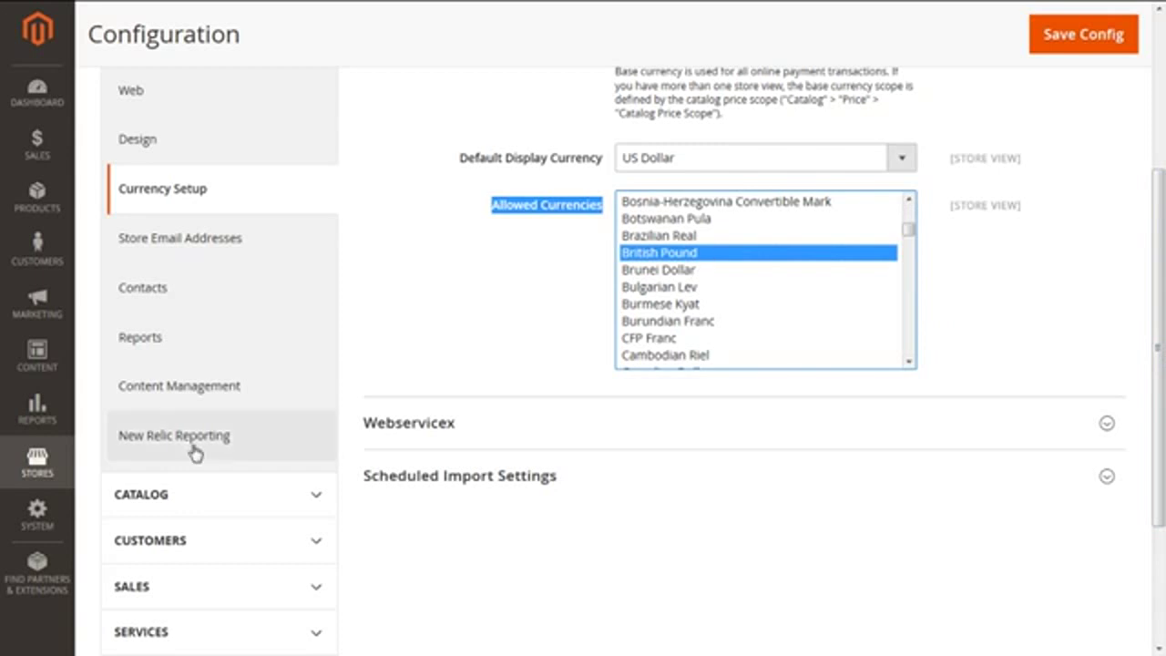
left_click_drag(1162, 280, 1163, 359)
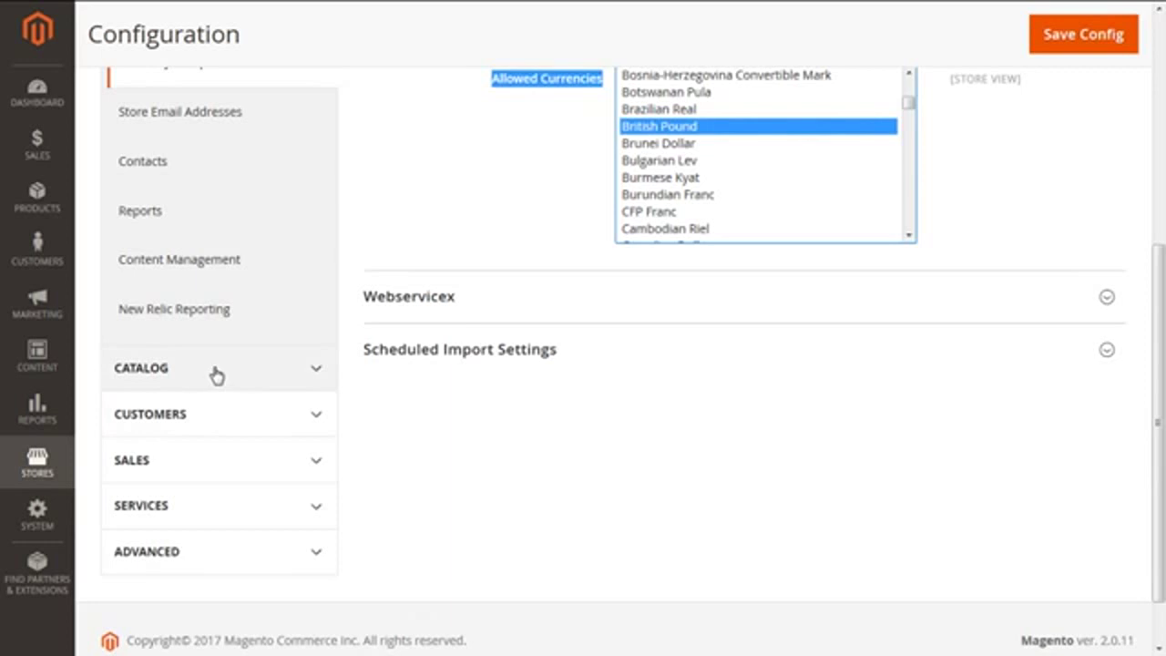
scroll(1162, 398, "down", 1)
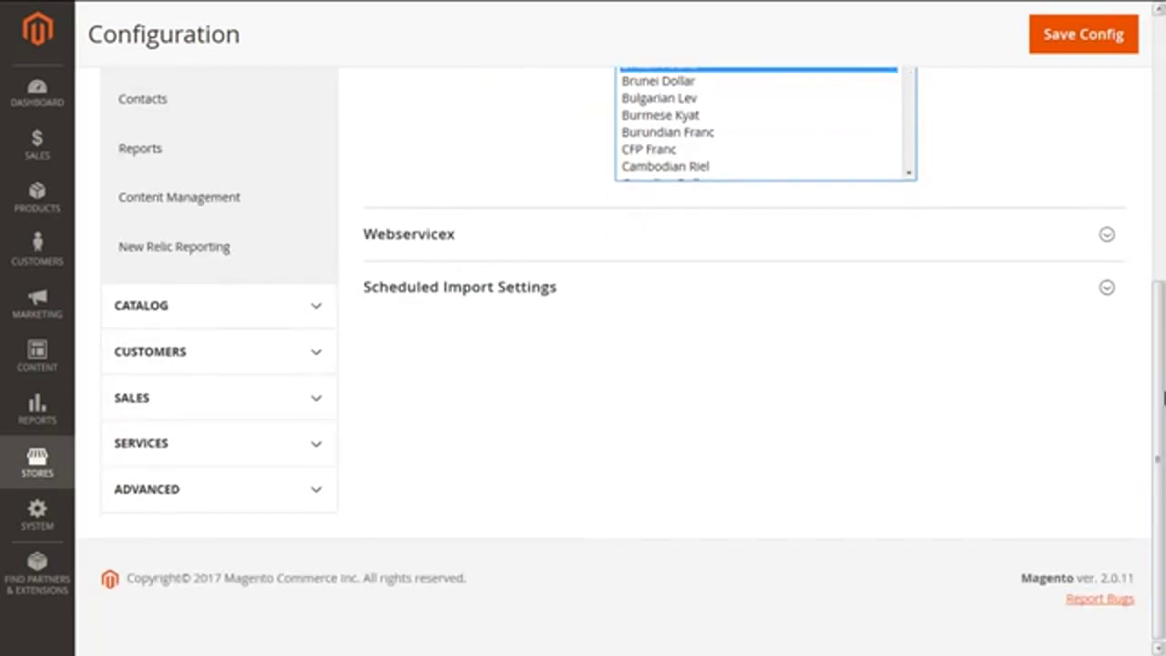
left_click(171, 307)
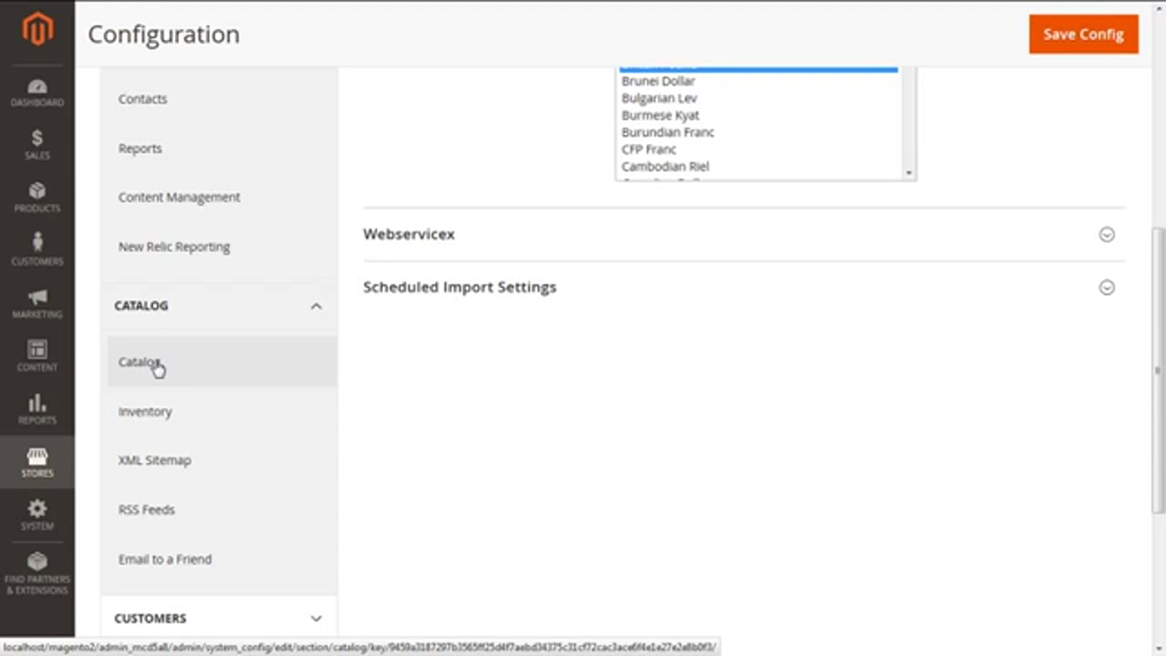
left_click(155, 363)
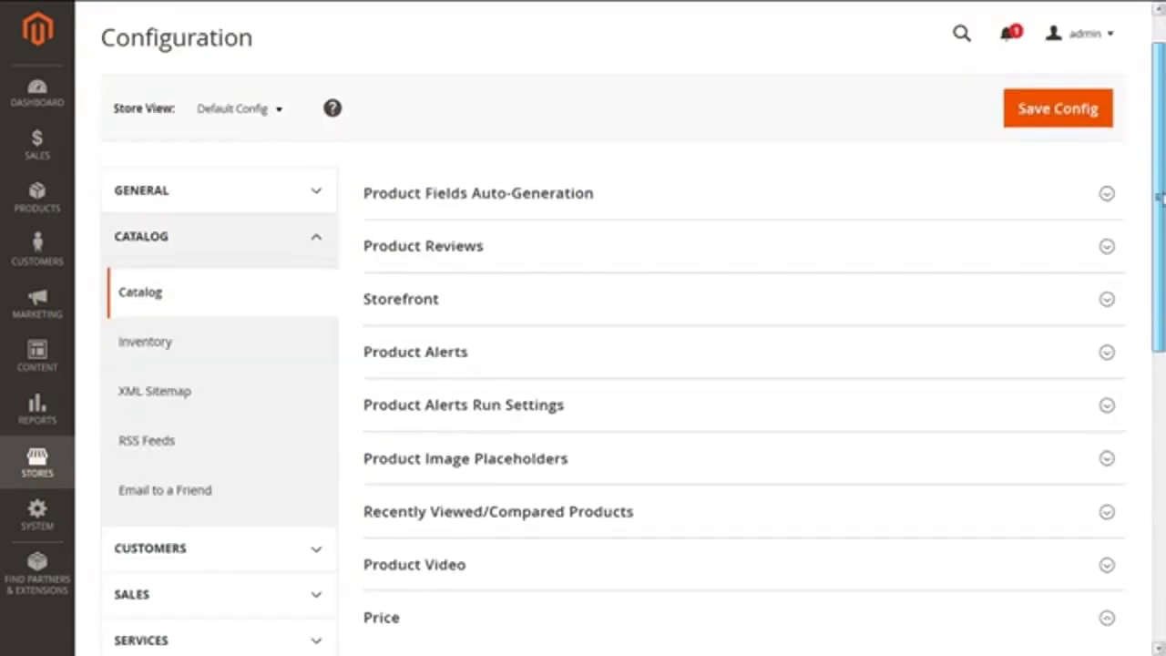
- Set the Catalog Price Scope to Global in the Price section
scroll(1161, 235, "down", 3)
scroll(1161, 235, "down", 5)
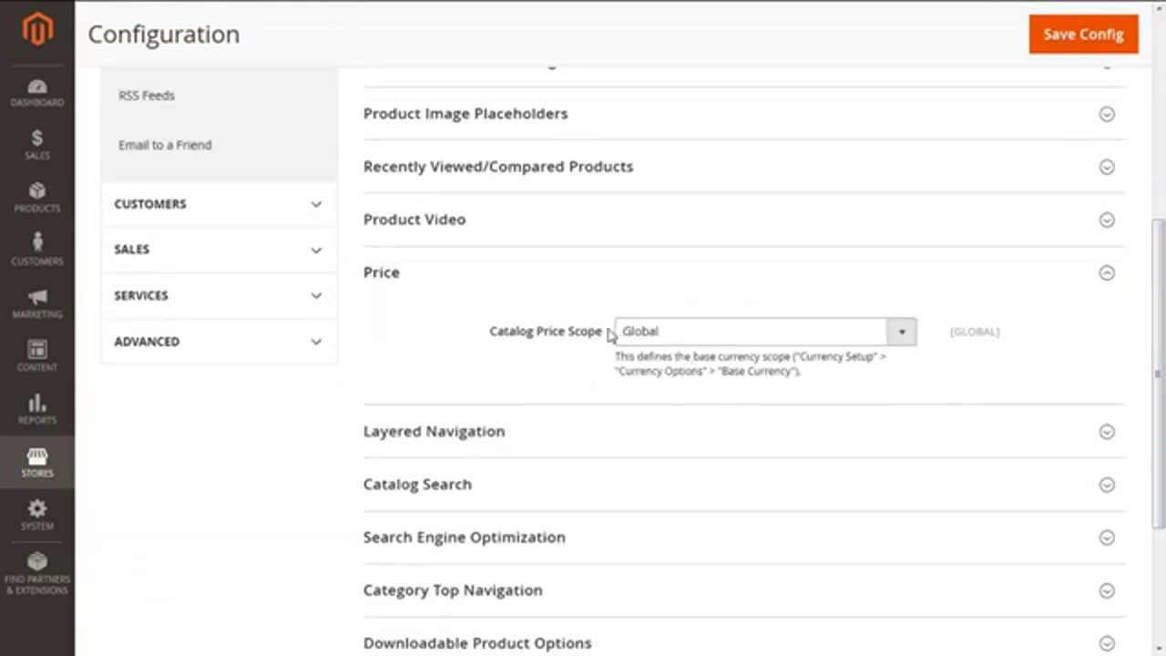
left_click_drag(607, 334, 492, 333)
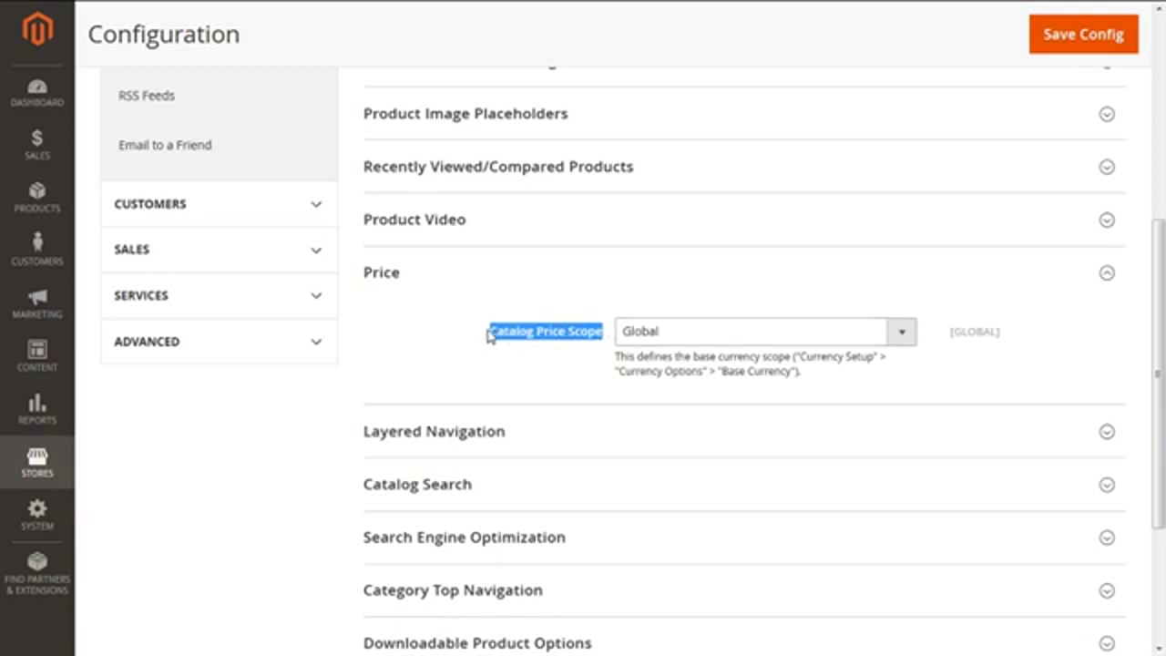
left_click(907, 342)
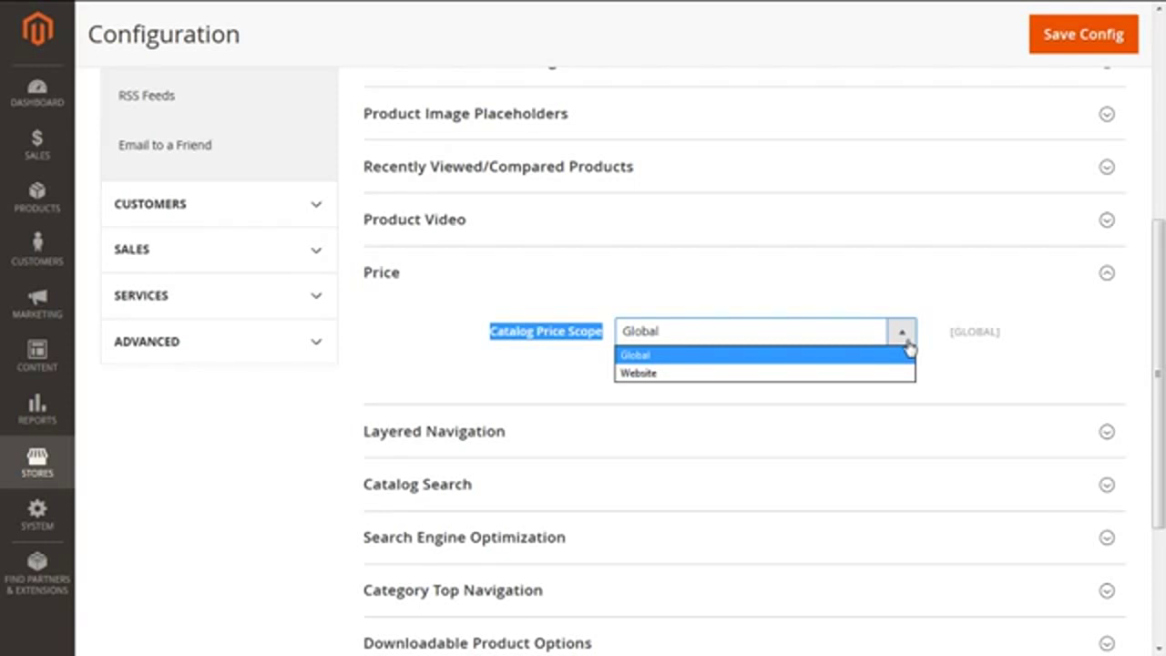
left_click(847, 355)
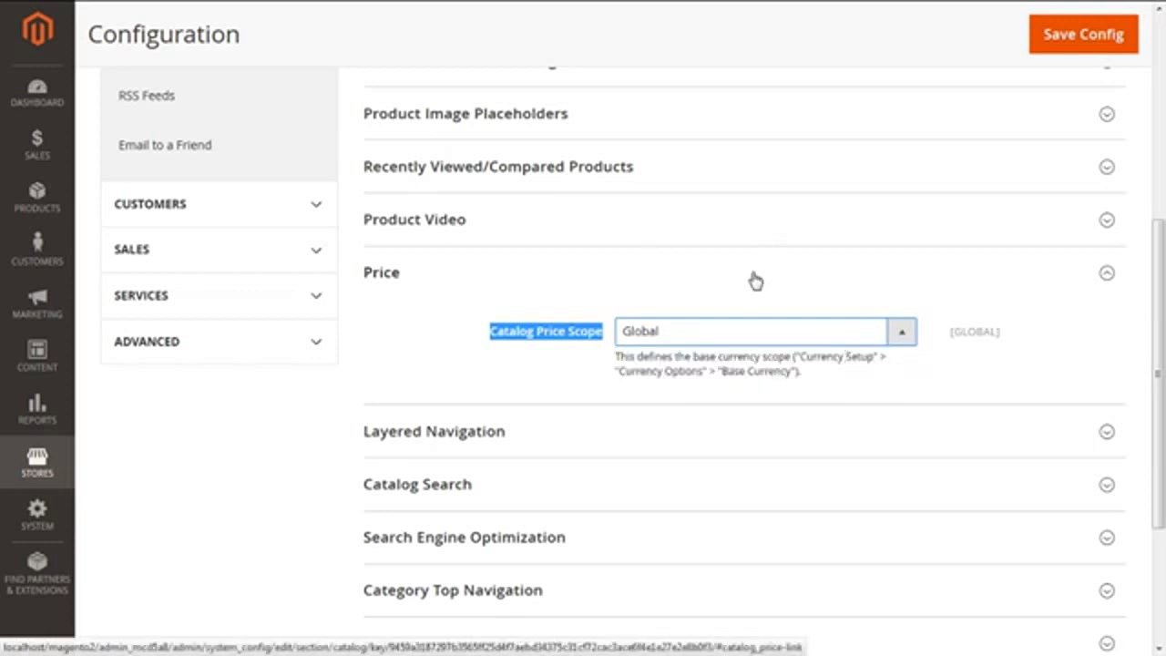
- Return to the Currency Setup page in the General group of the configuration
left_click_drag(1163, 305, 1164, 175)
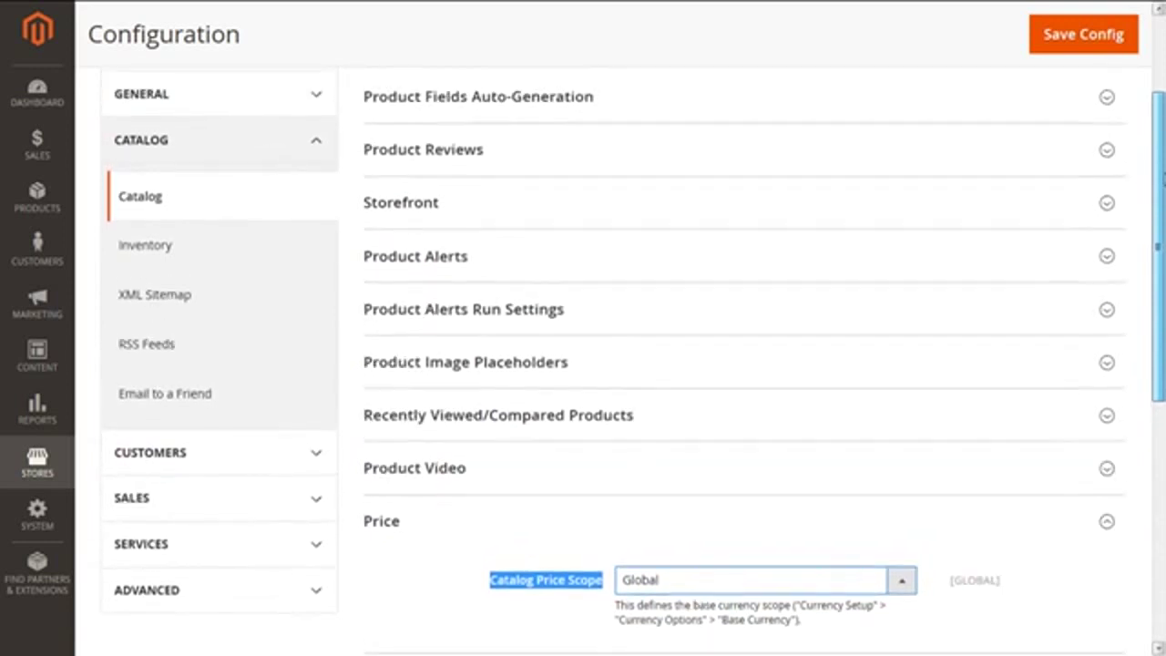
left_click(239, 119)
left_click(235, 116)
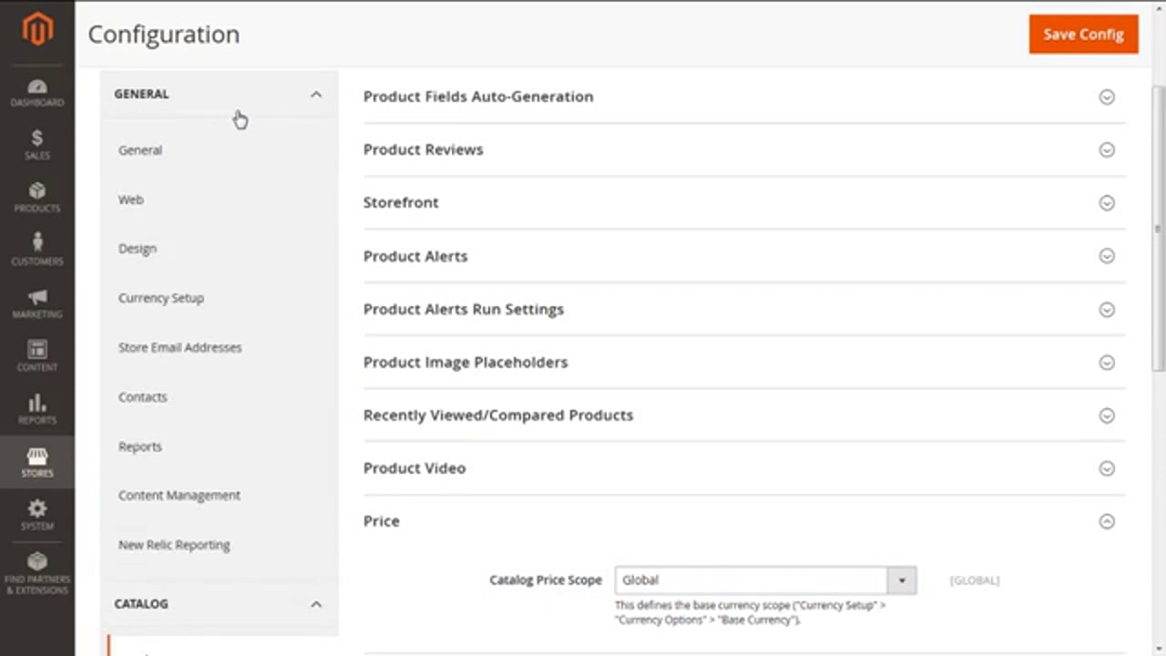
left_click(203, 299)
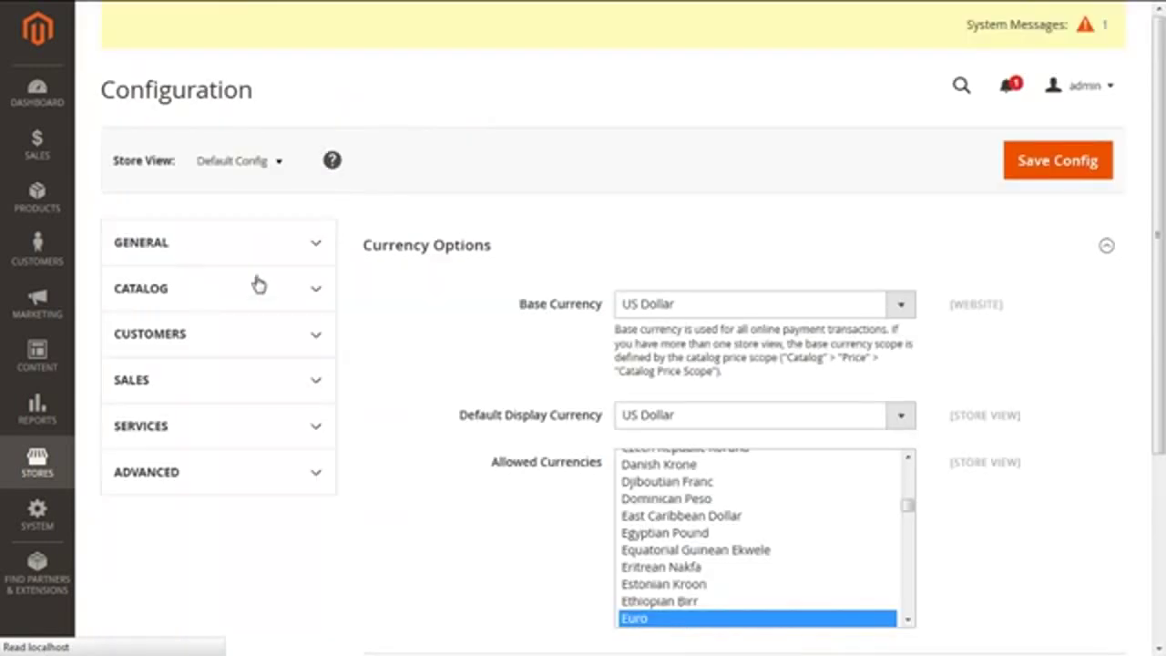
- Set the Webservicex Connection Timeout in Seconds to 150
left_click_drag(1160, 185, 1159, 421)
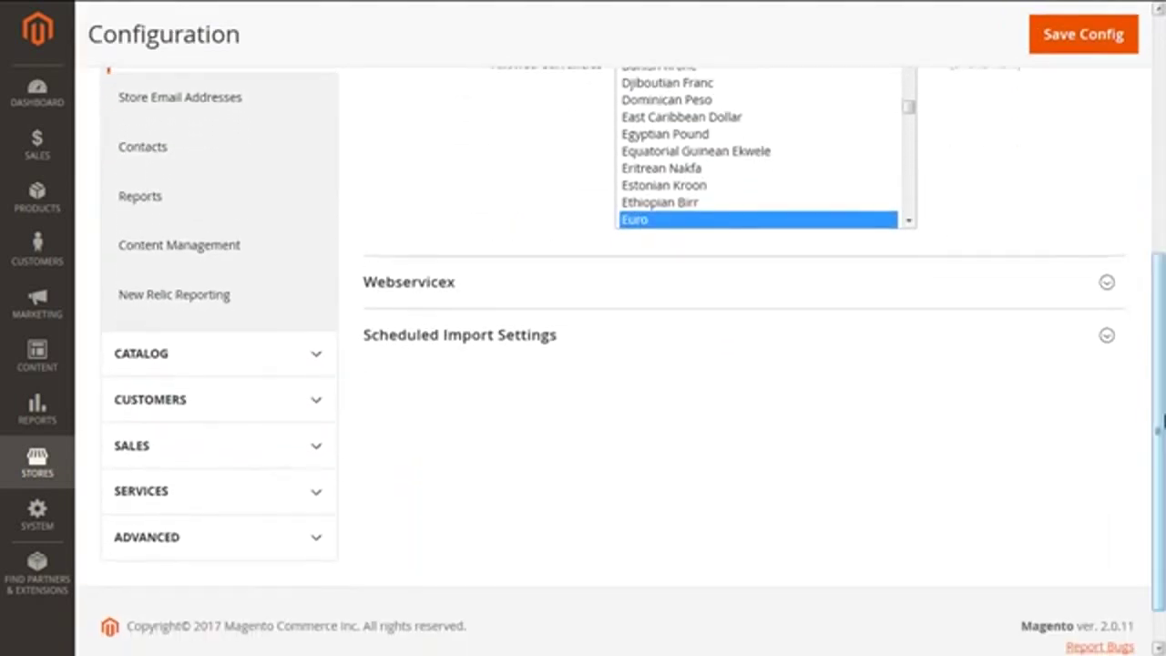
left_click(1080, 278)
left_click_drag(1163, 278, 1162, 293)
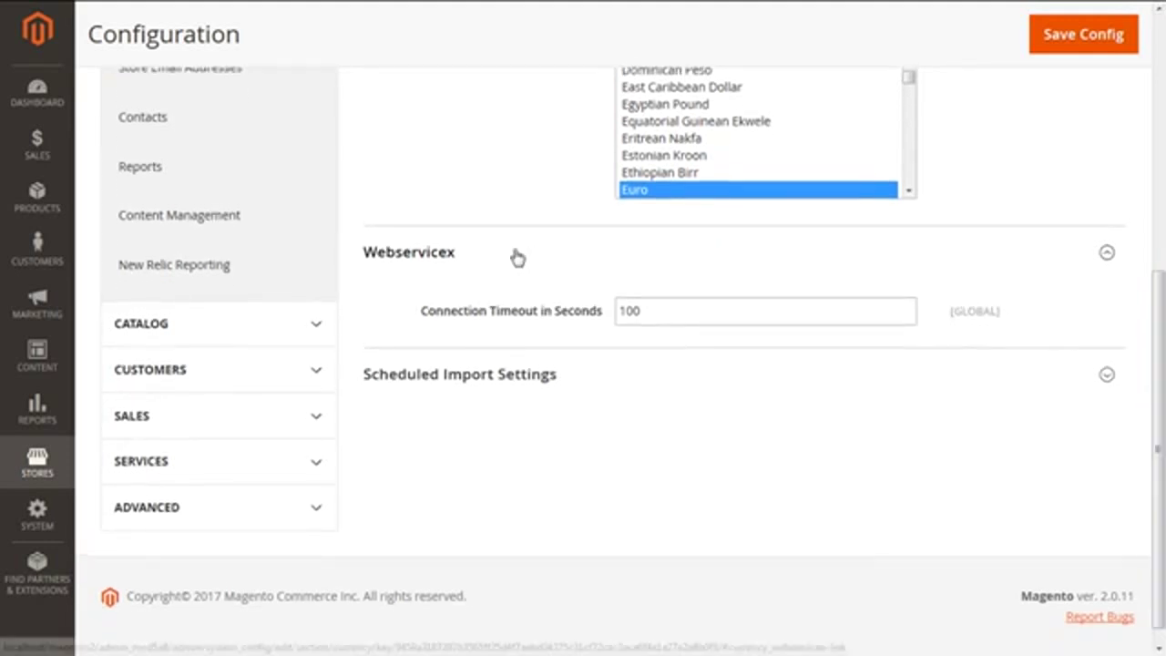
left_click_drag(606, 314, 412, 312)
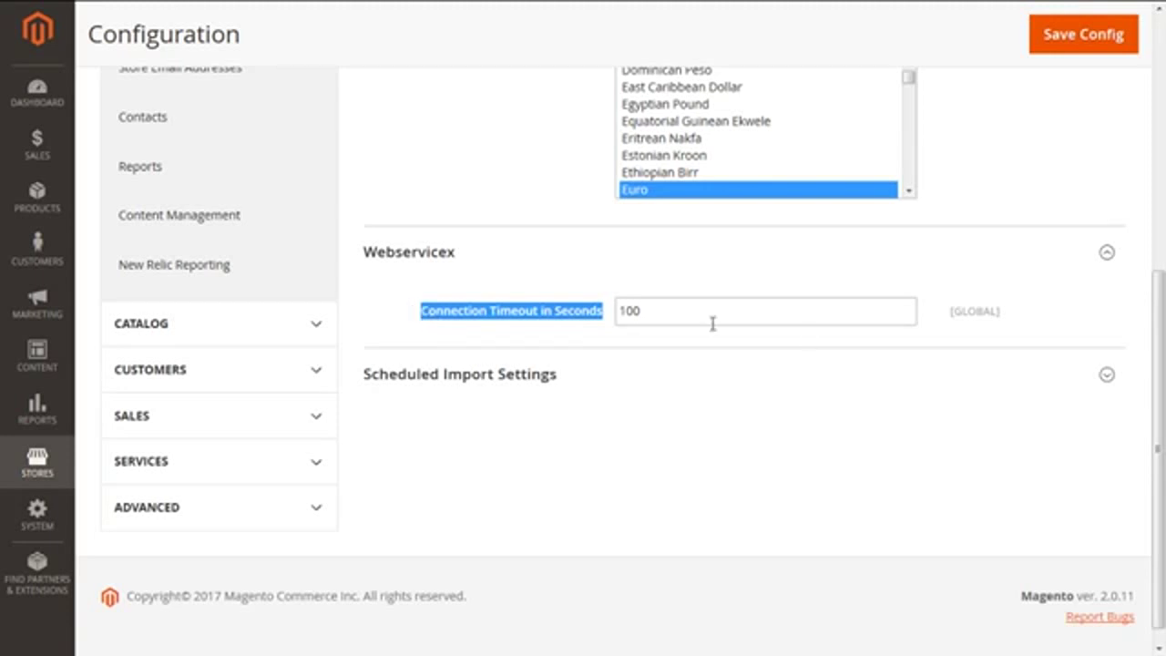
left_click(739, 314)
key("BackSpace")
key("BackSpace")
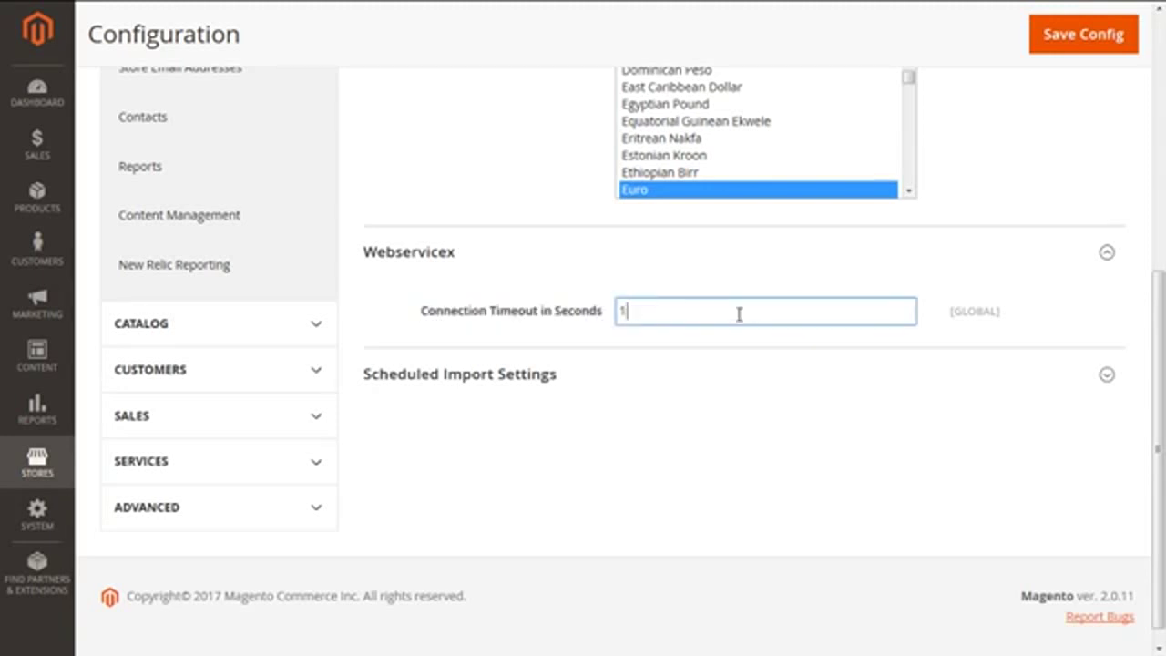
type("50")
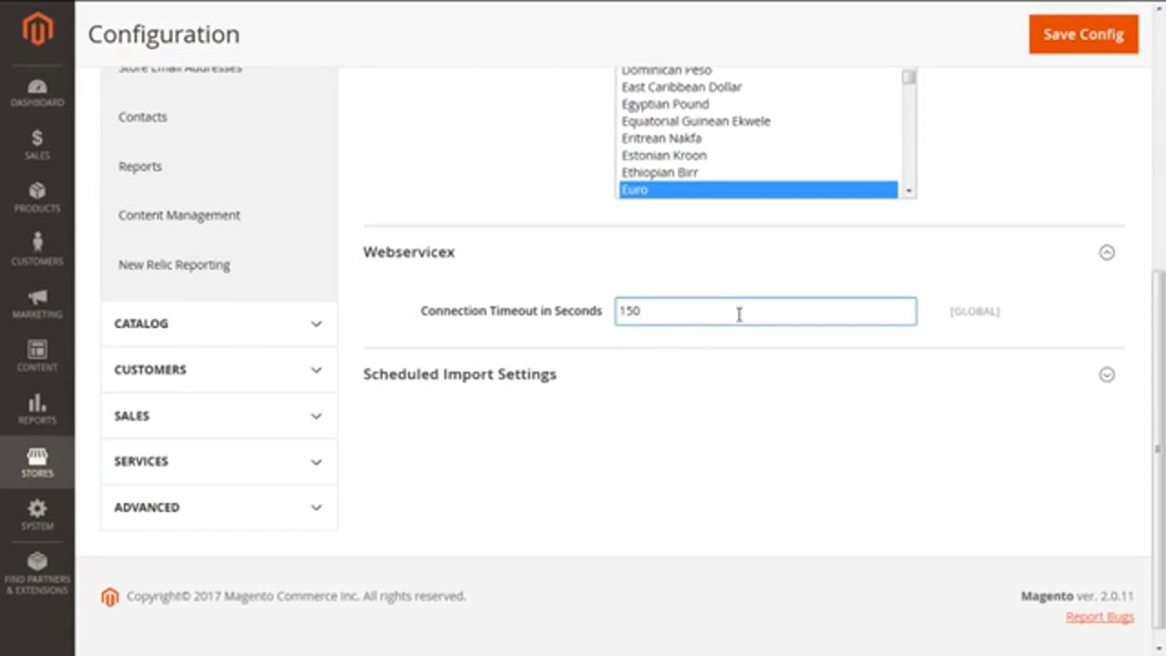
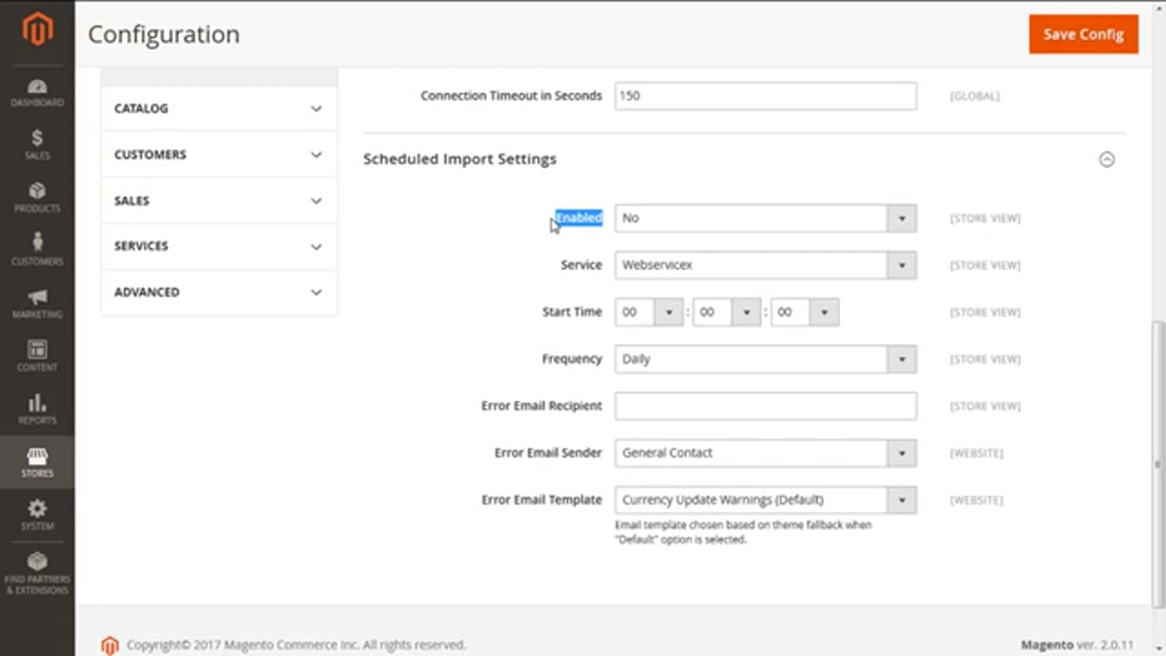
- Enable the scheduled currency rate import and choose Webservicex as its service
left_click(901, 222)
left_click(868, 242)
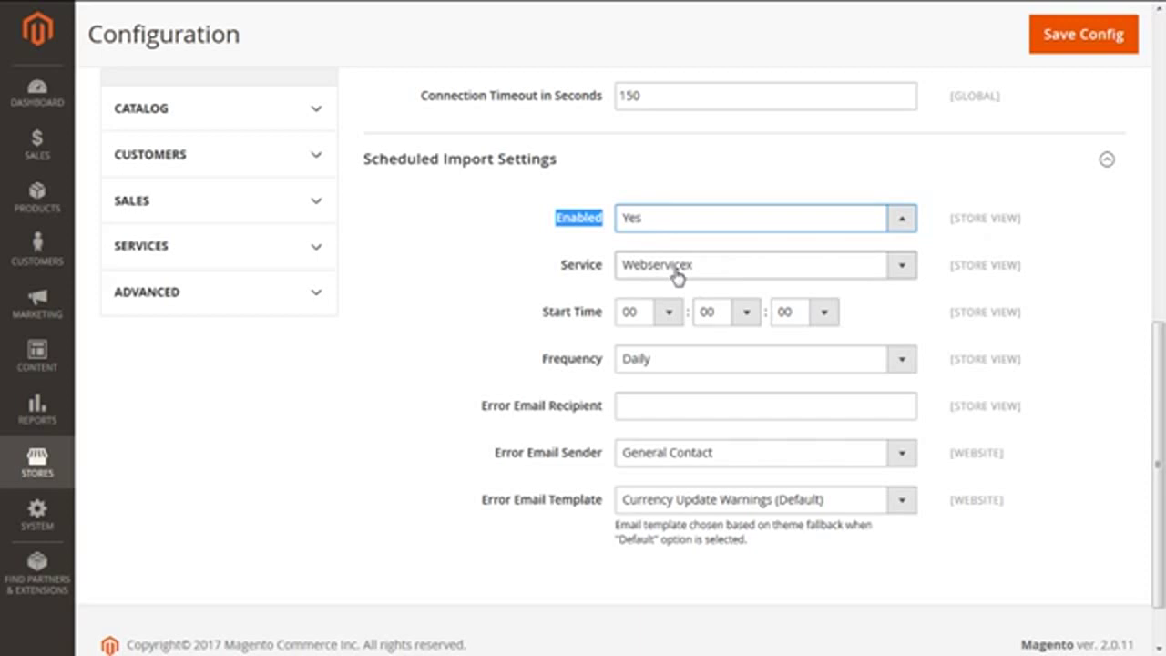
left_click(898, 267)
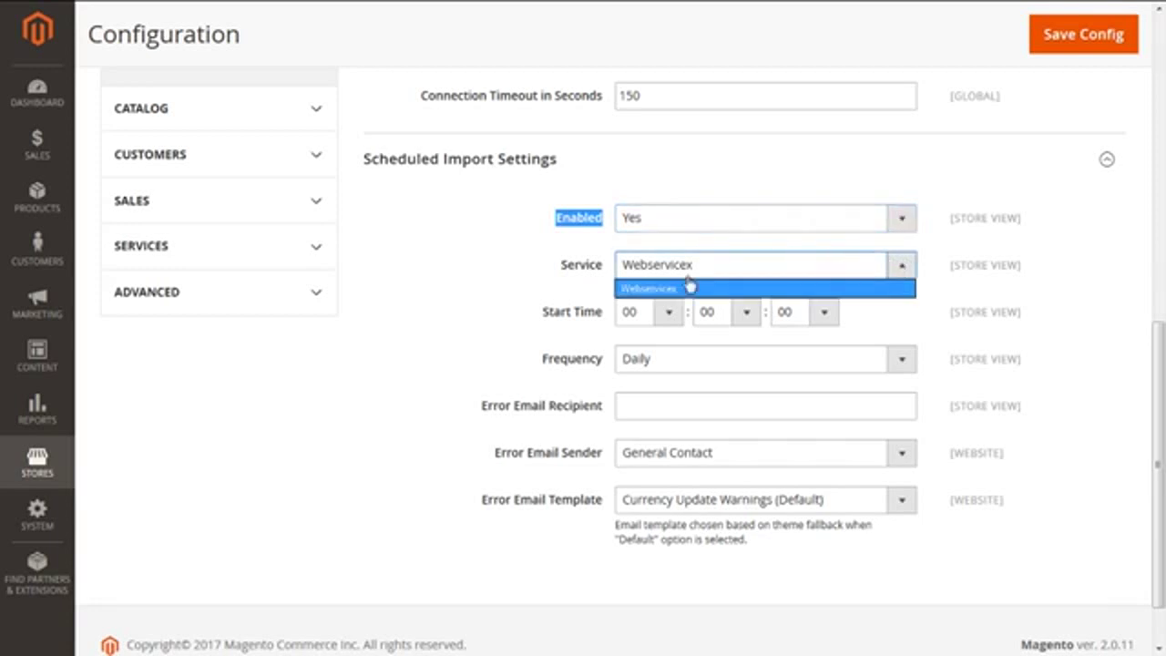
left_click(809, 275)
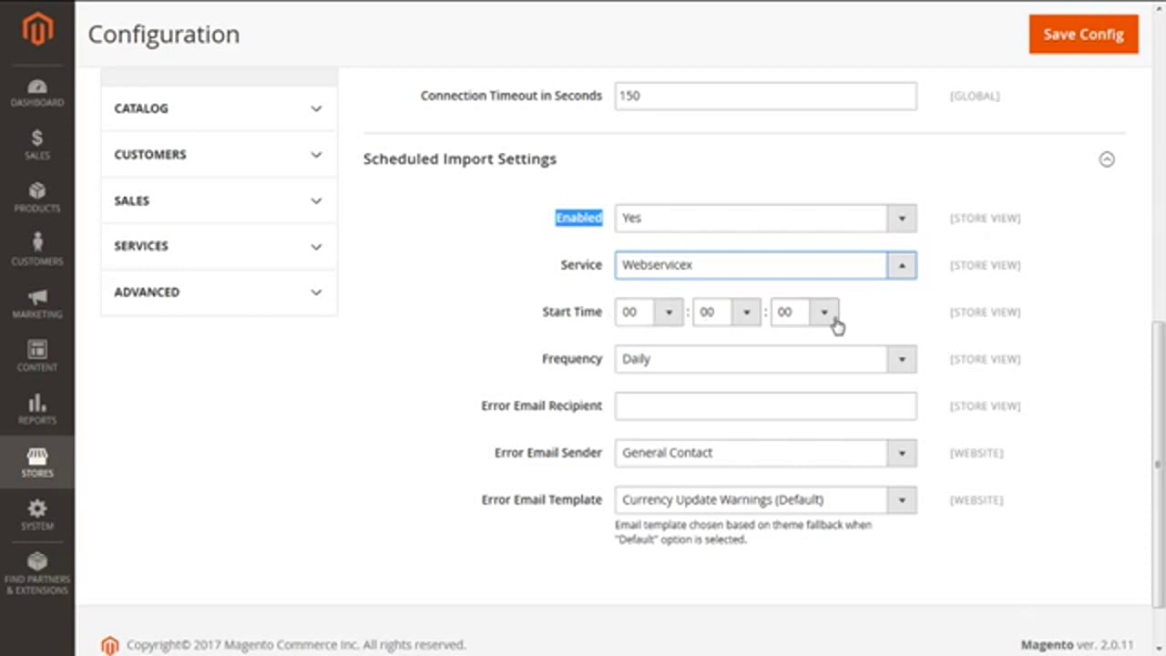
- Review the import's Frequency choices and the Error Email Recipient, Sender and Template settings
left_click(815, 364)
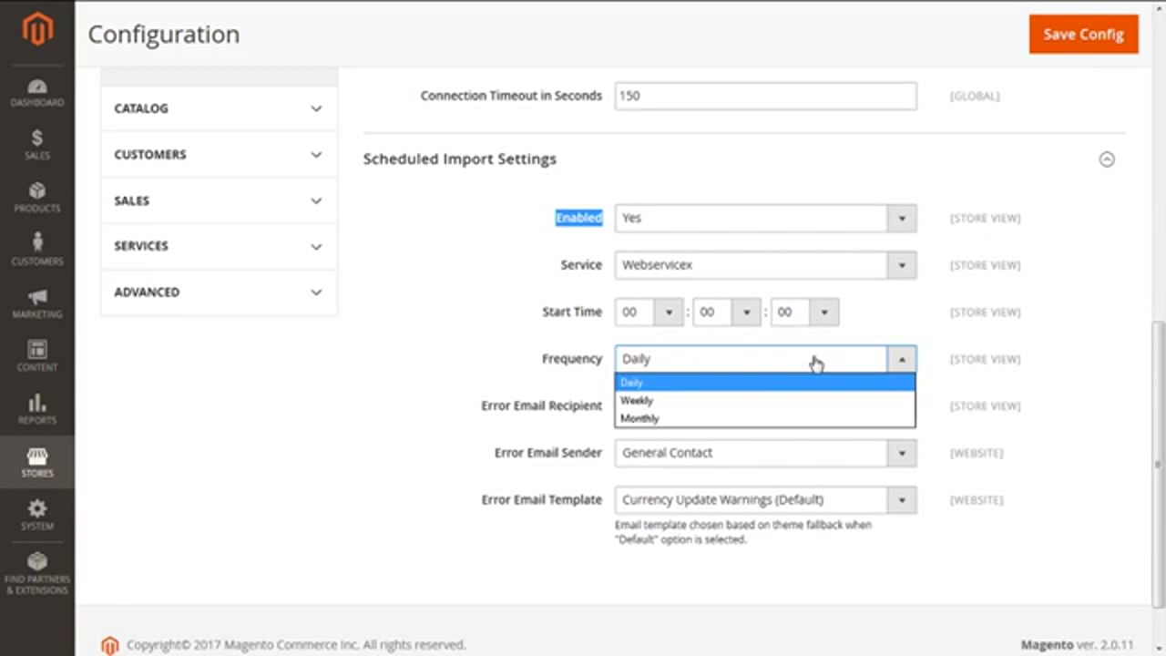
left_click(474, 407)
left_click_drag(474, 411, 602, 412)
left_click_drag(605, 452, 524, 473)
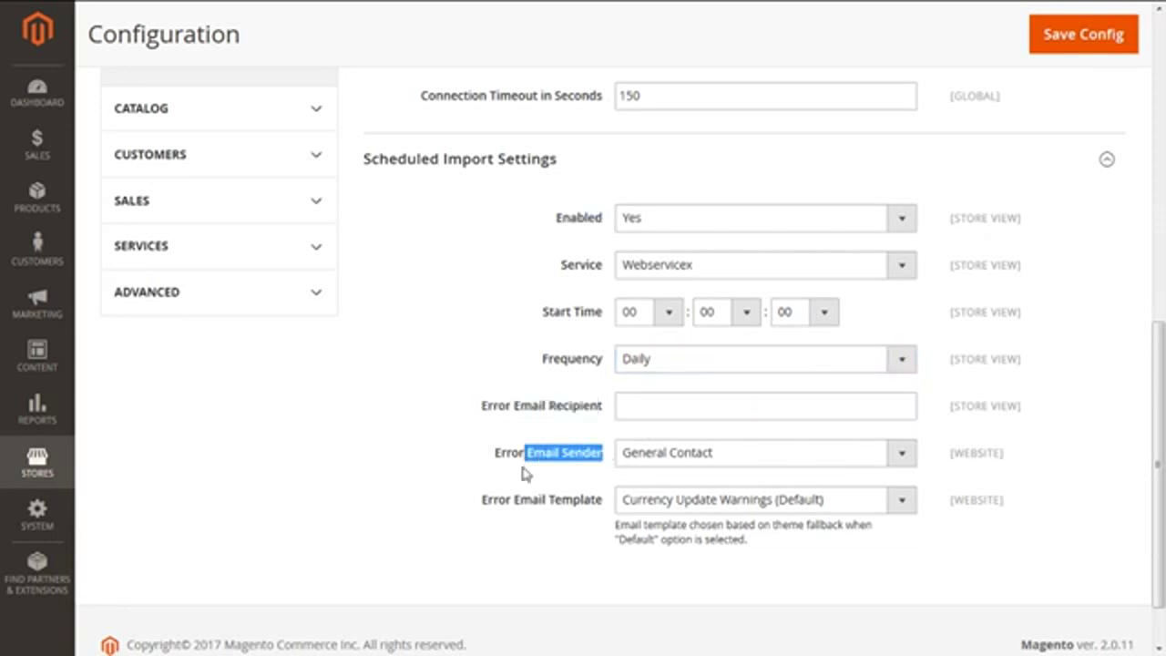
left_click_drag(608, 505, 471, 518)
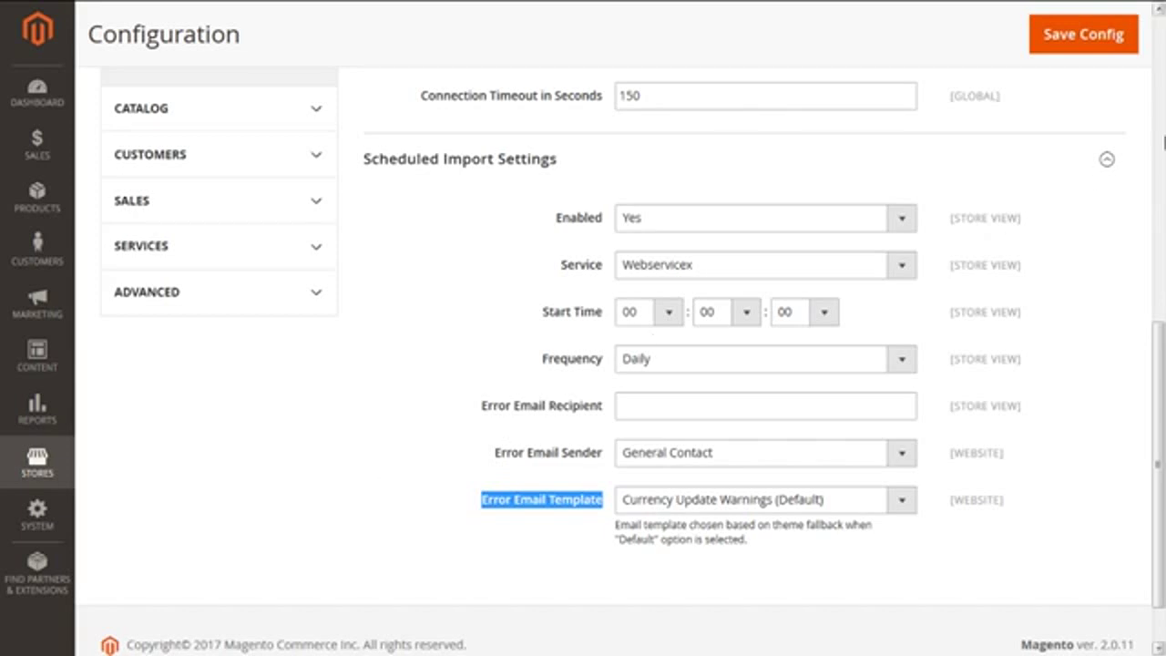
- Save the currency configuration and flush the Magento cache in Cache Management
scroll(1120, 228, "up", 6)
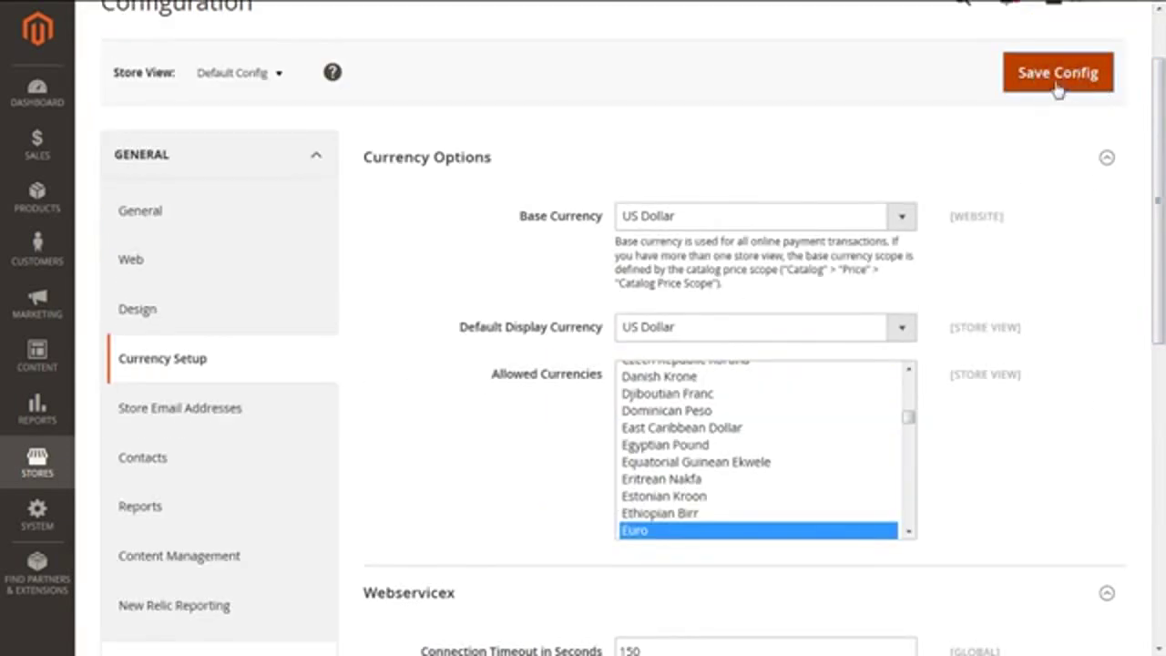
left_click(1069, 78)
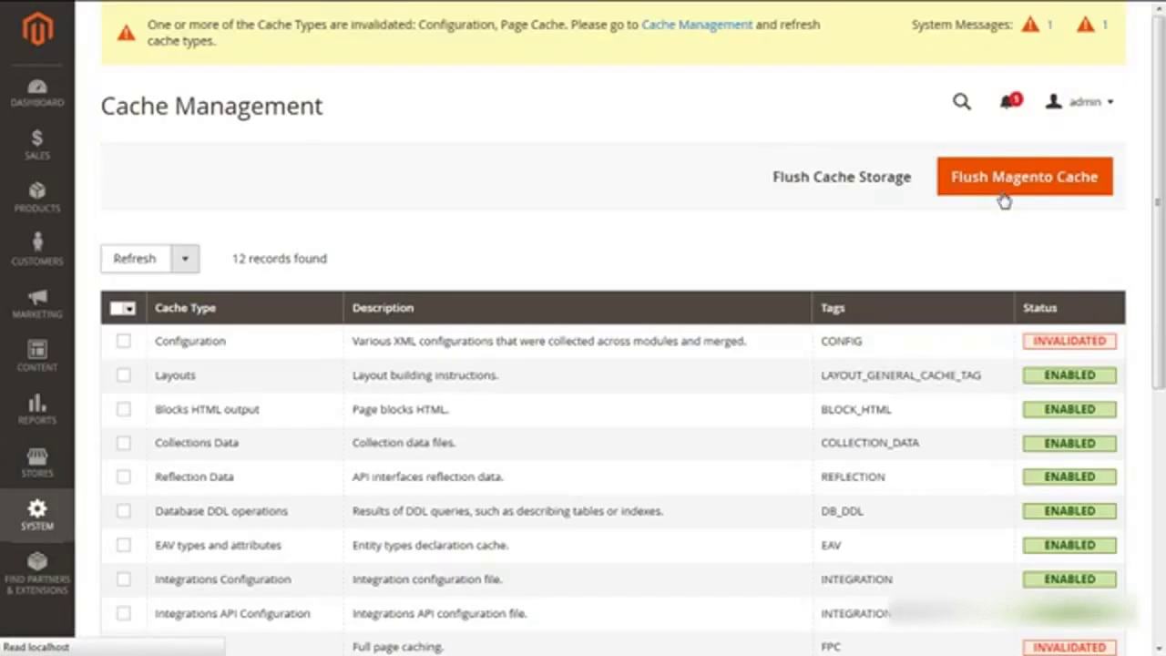
left_click(1002, 199)
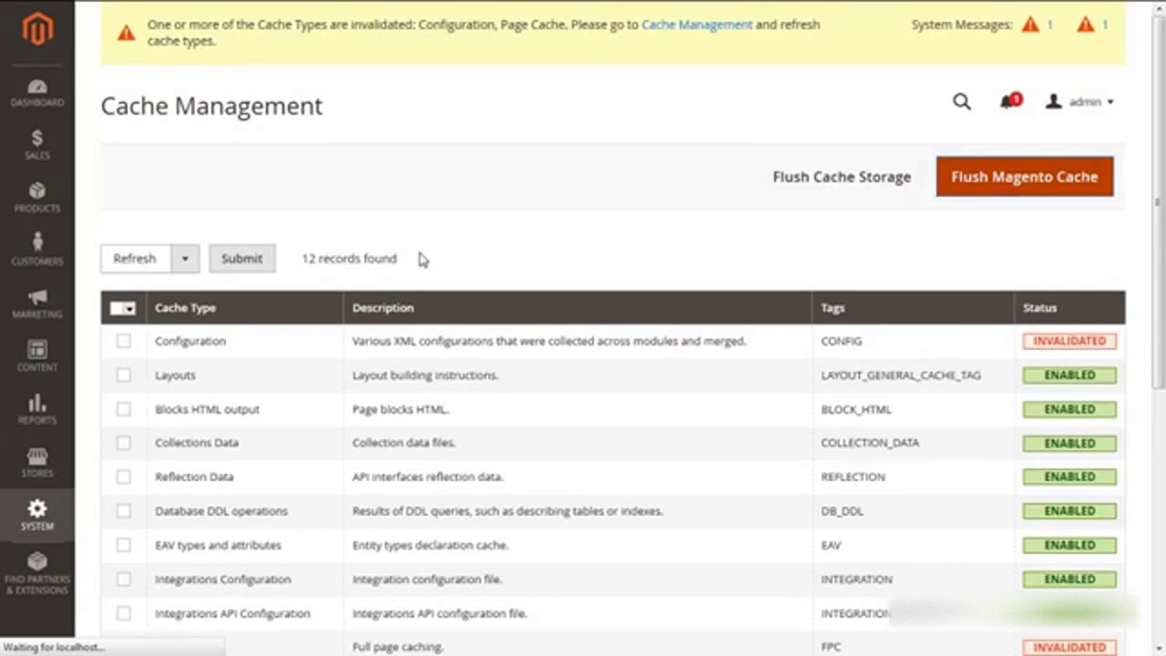